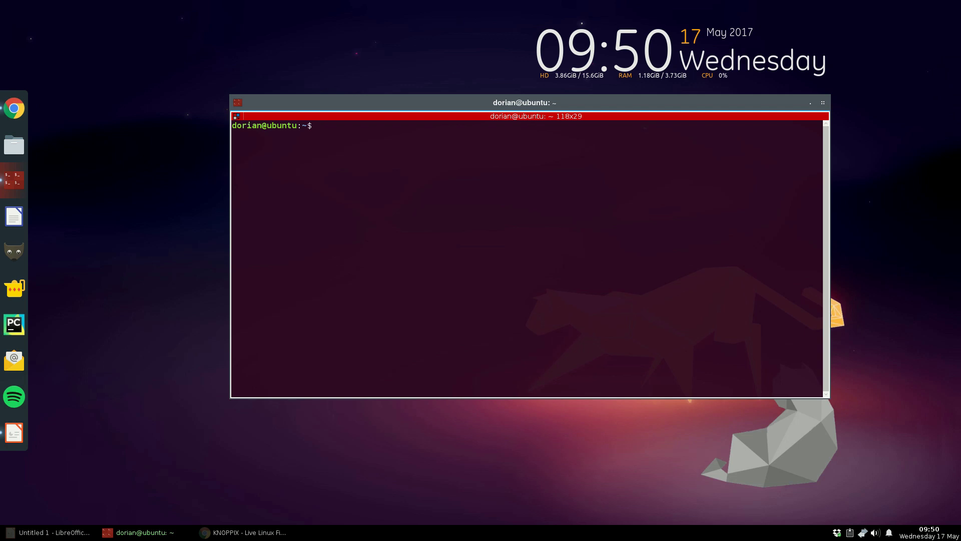
Switch to Chrome and look over the KNOPPIX page and the UNetbootin homepage's features and usage sections
click(212, 531)
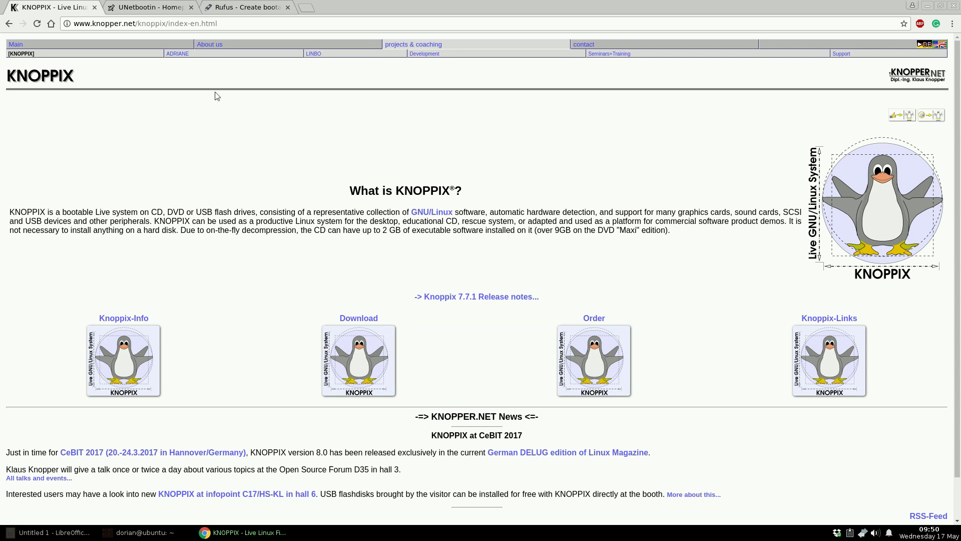
click(174, 7)
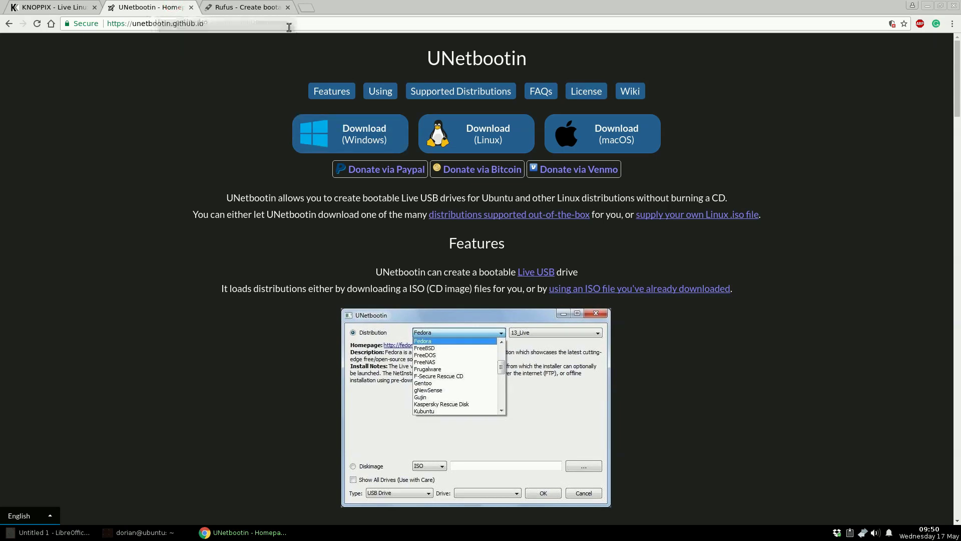
drag(420, 57, 545, 57)
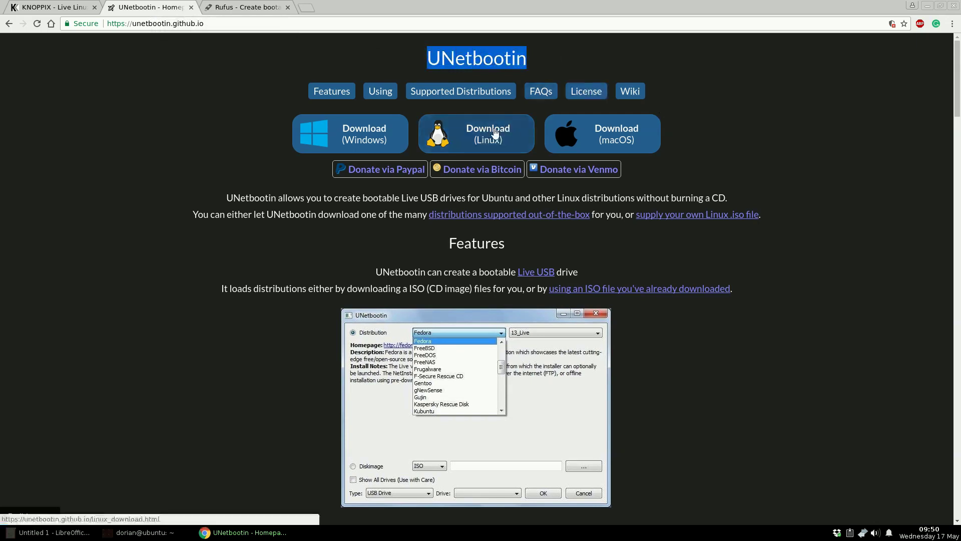
scroll(741, 239, down, 4)
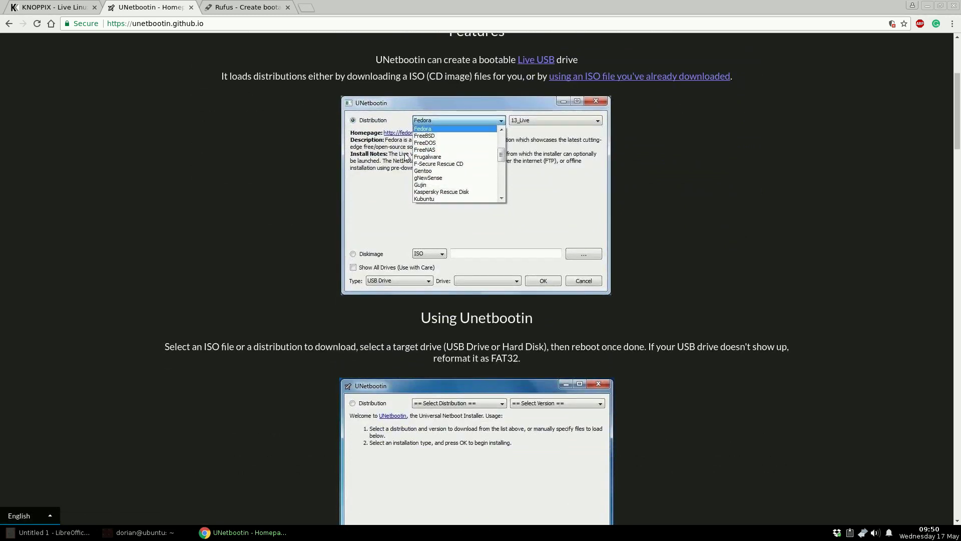
scroll(381, 180, down, 4)
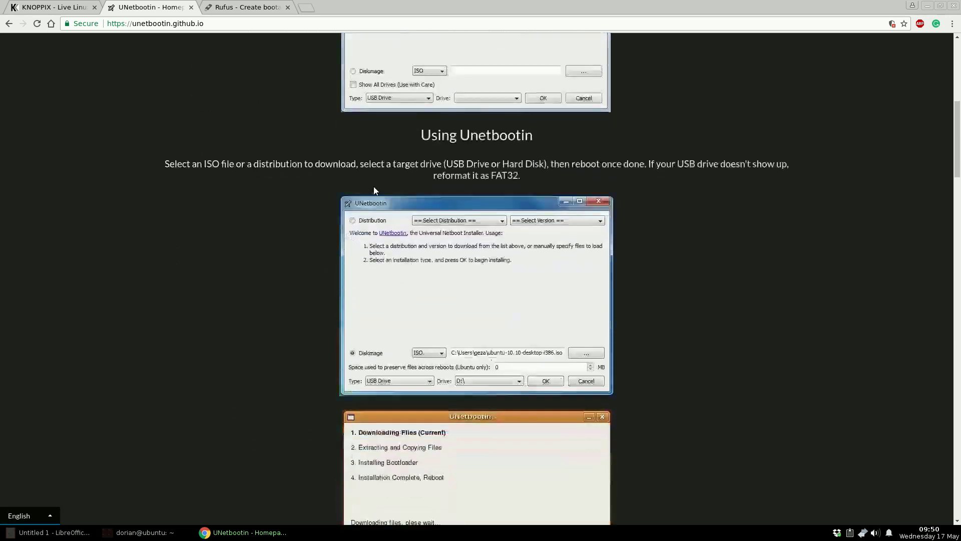
scroll(450, 283, down, 2)
scroll(512, 285, down, 8)
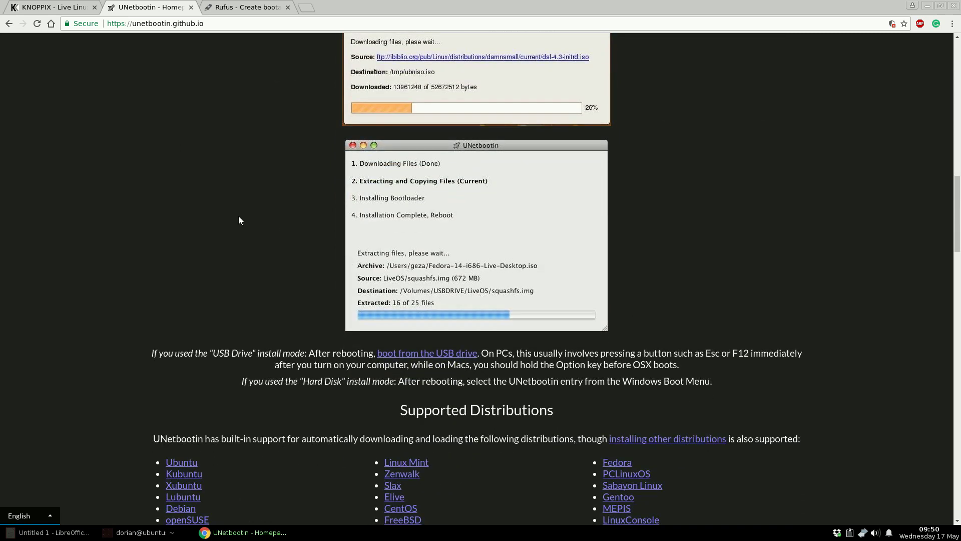
scroll(239, 220, up, 16)
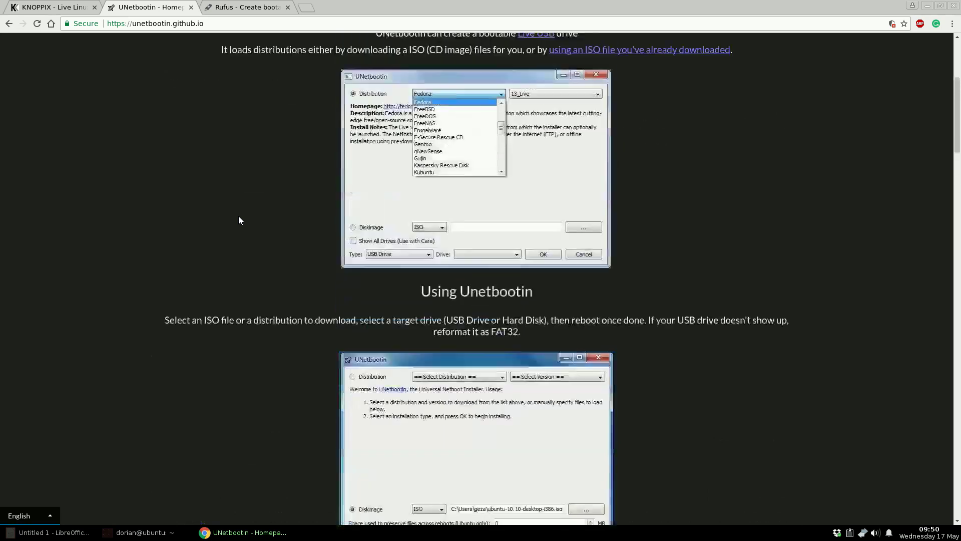
scroll(239, 221, up, 2)
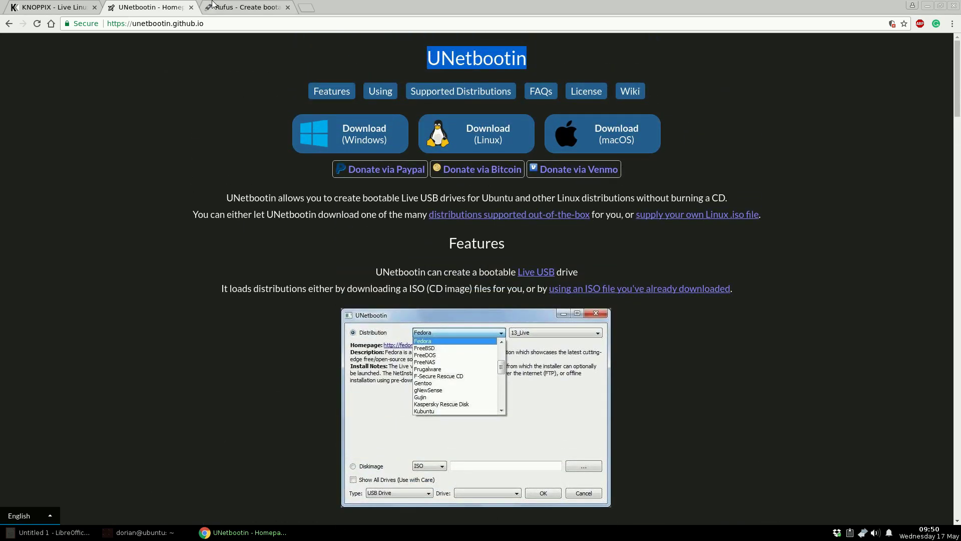
Examine the Rufus homepage's description and download section, and close the browser
click(240, 7)
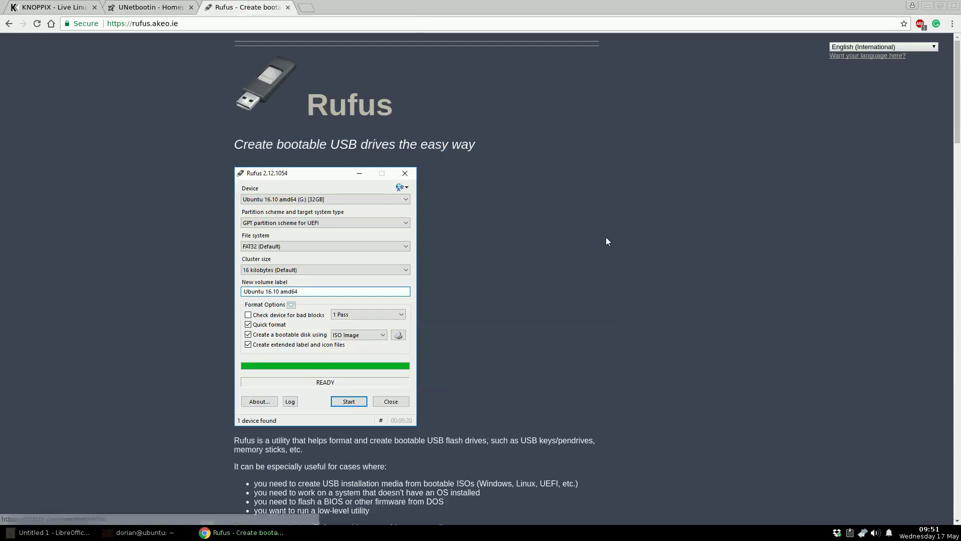
scroll(607, 239, down, 1)
scroll(606, 238, down, 2)
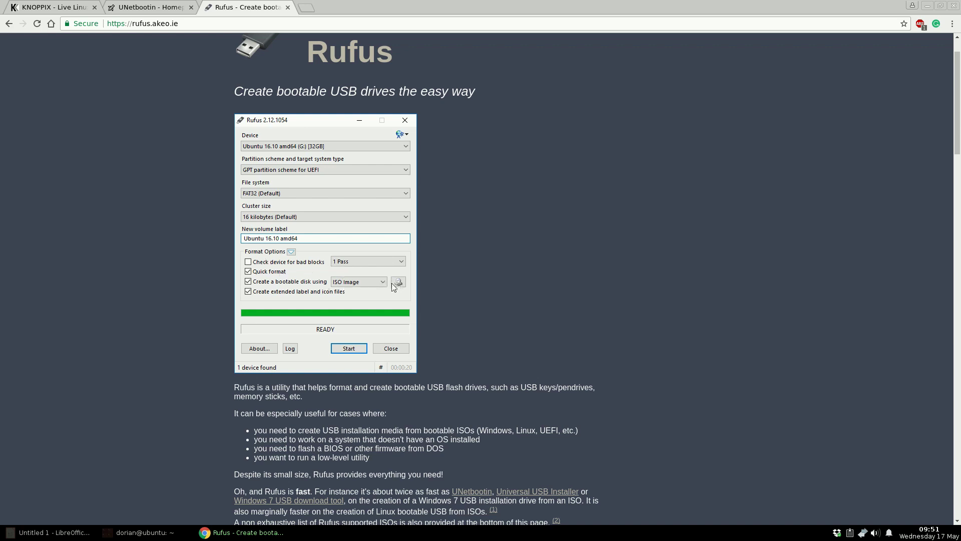
scroll(701, 294, down, 12)
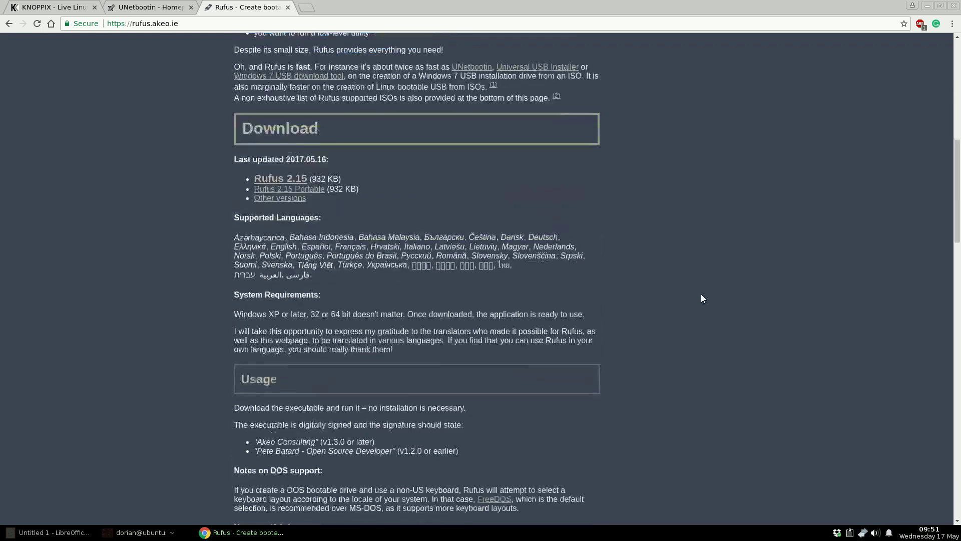
scroll(680, 278, up, 8)
scroll(681, 277, up, 4)
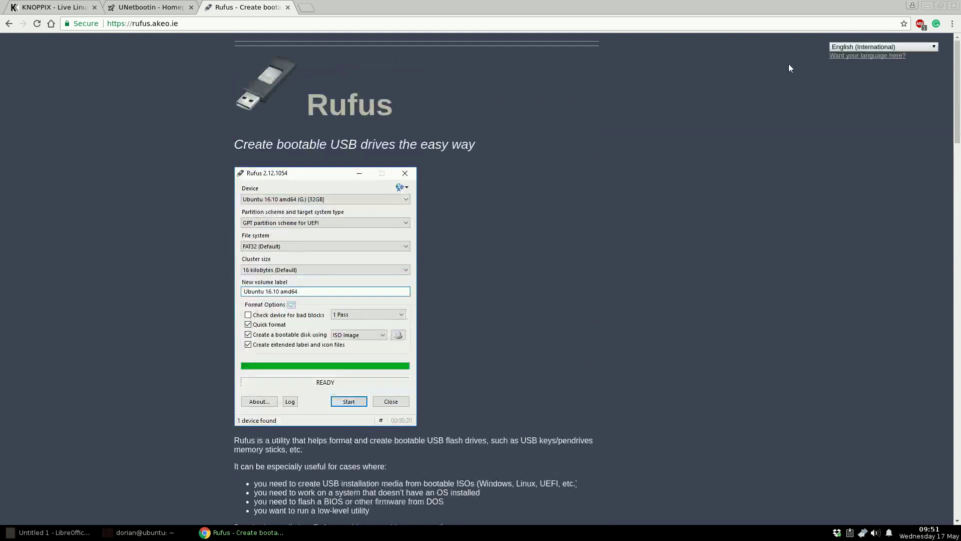
click(956, 9)
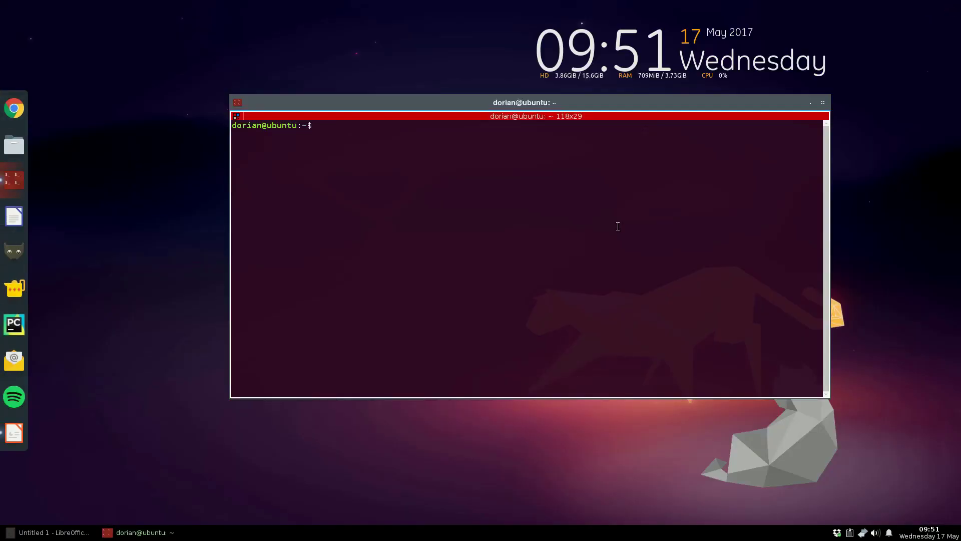
Try to launch GParted from the terminal with the plain command gparted, and dismiss the dialog
right_click(101, 92)
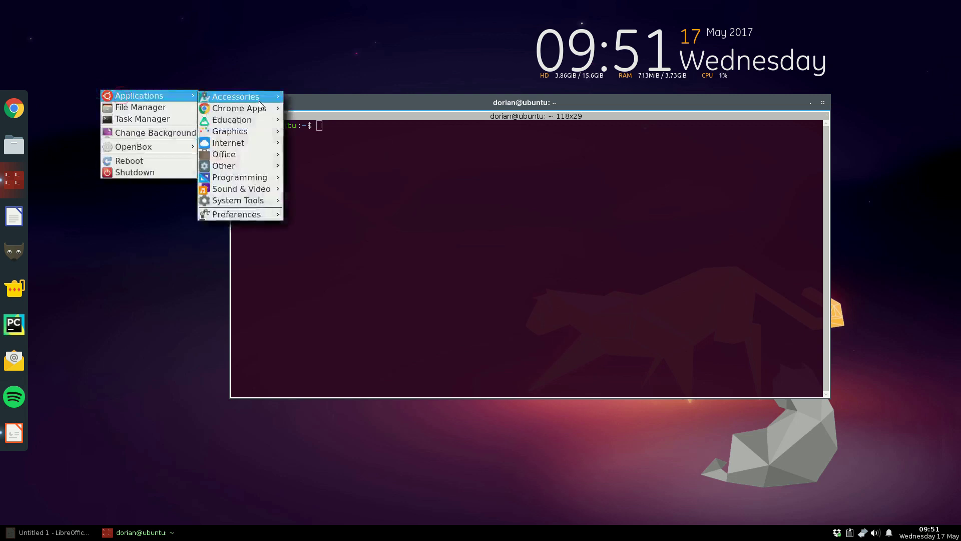
click(280, 44)
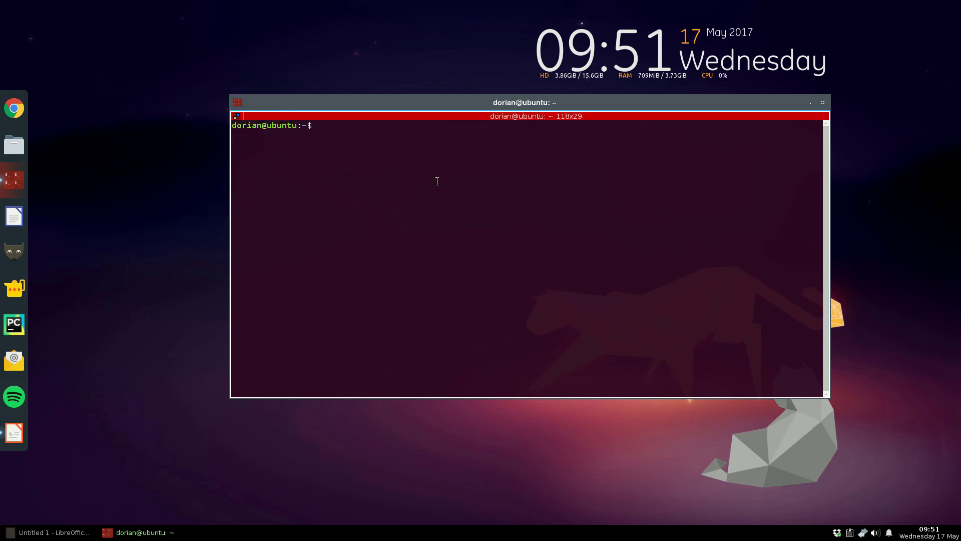
text(gparted)
key(Return)
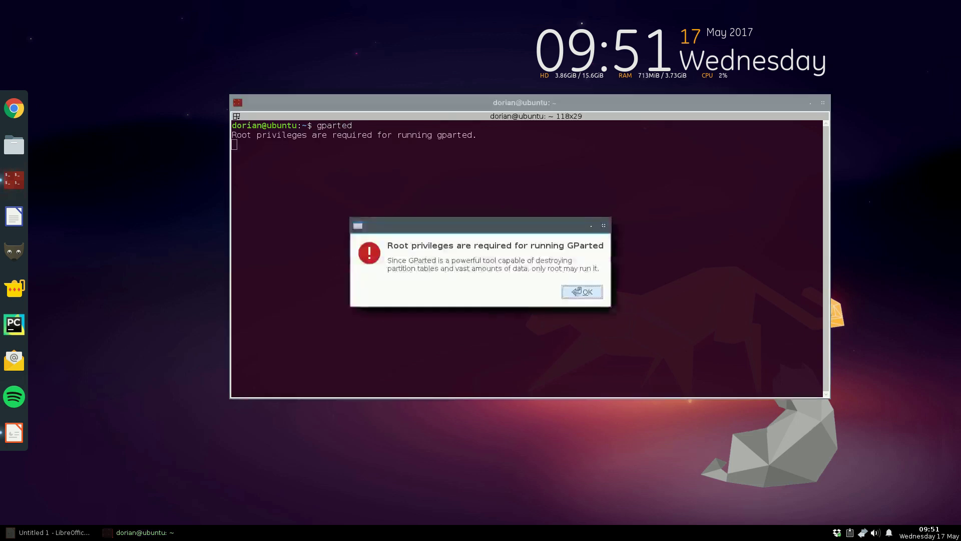
click(591, 293)
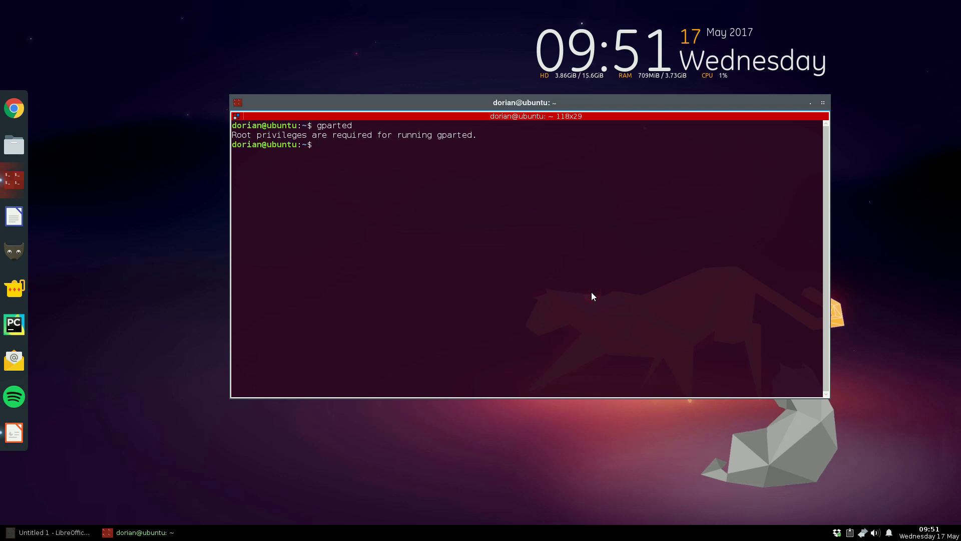
text(sudo p)
key(BackSpace)
text(apt o)
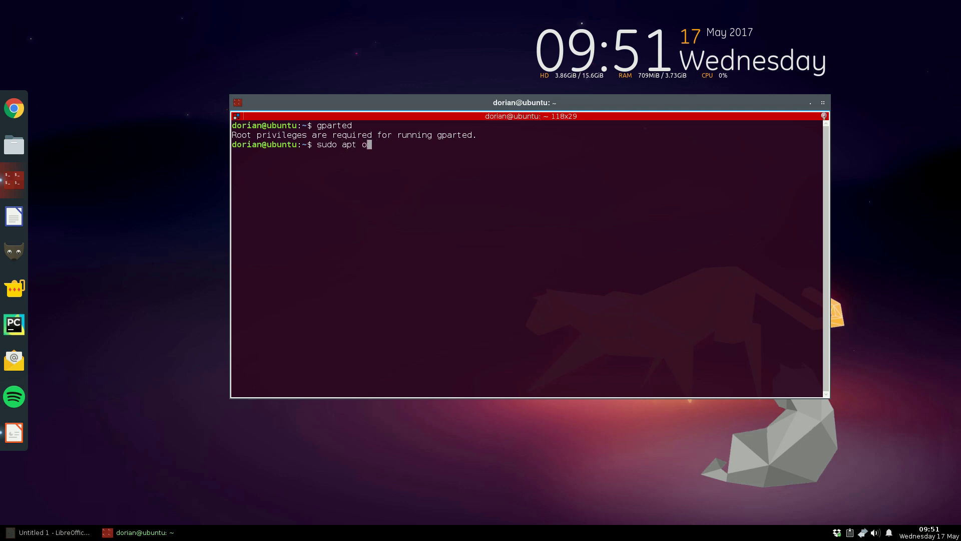
key(BackSpace)
text(install gpar)
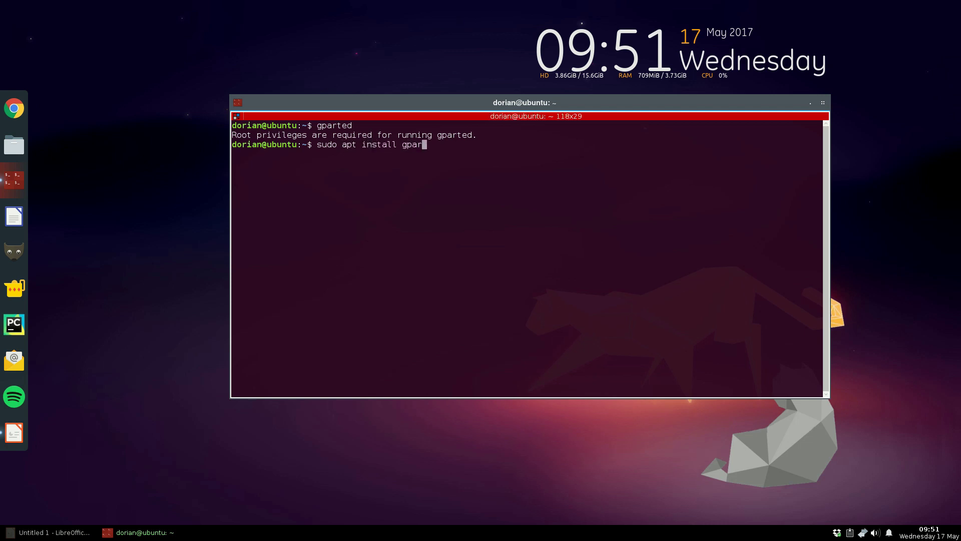
key(BackSpace)
text(rted)
key(BackSpace)
key(BackSpace)
key(BackSpace)
key(BackSpace)
key(BackSpace)
key(BackSpace)
key(BackSpace)
key(BackSpace)
key(BackSpace)
key(BackSpace)
key(BackSpace)
key(BackSpace)
key(BackSpace)
key(BackSpace)
key(BackSpace)
key(BackSpace)
key(BackSpace)
key(BackSpace)
key(BackSpace)
key(BackSpace)
key(BackSpace)
key(BackSpace)
key(BackSpace)
key(BackSpace)
text(gksu)
key(BackSpace)
key(BackSpace)
key(BackSpace)
key(BackSpace)
text(sudo)
key(BackSpace)
key(BackSpace)
key(BackSpace)
key(BackSpace)
Launch GParted with root privileges by running gksu gparted in the terminal and entering the administrator password
text(gksu )
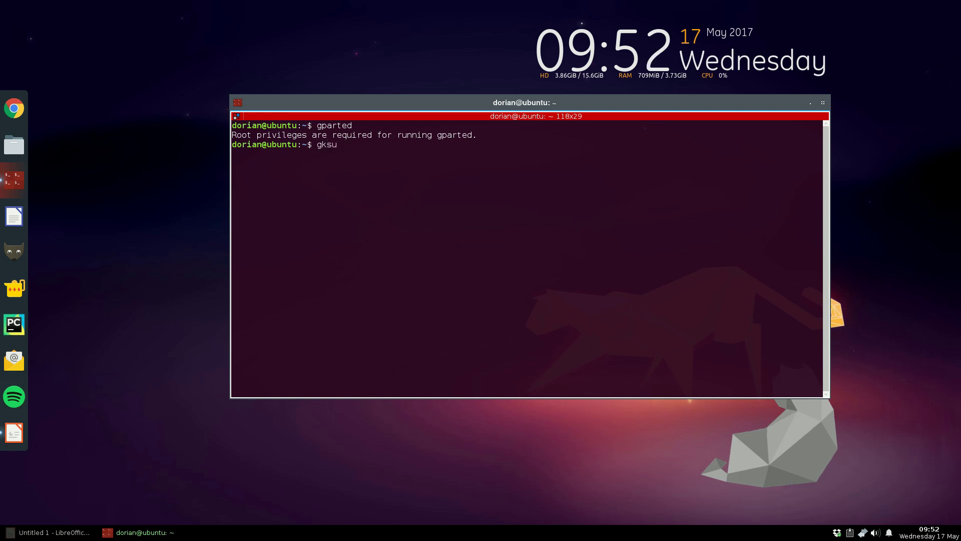
text(gparted)
key(Return)
text(•••••••••••)
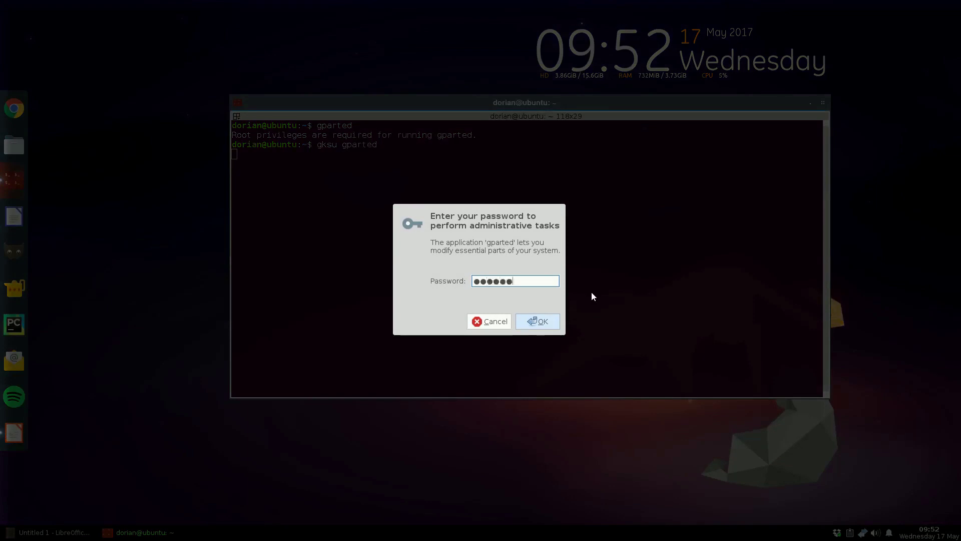
key(Return)
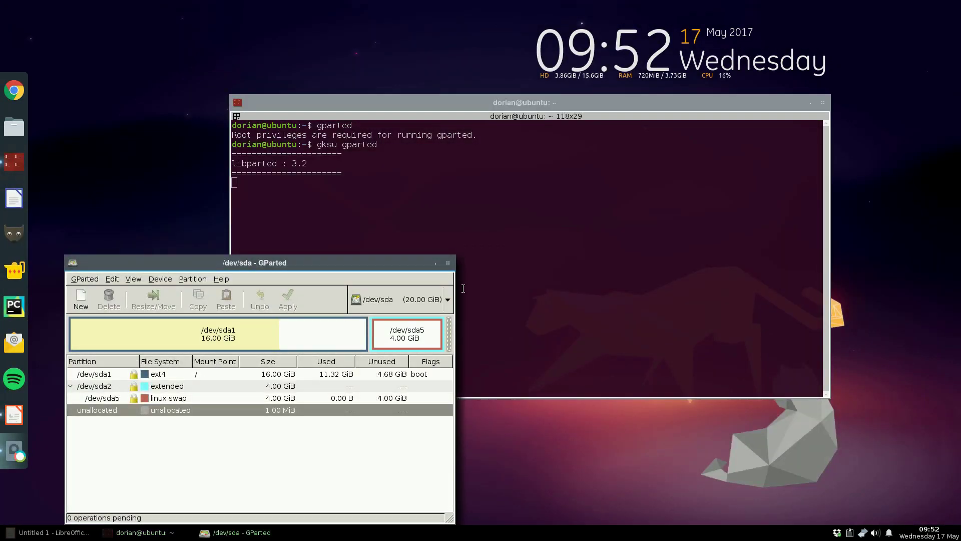
Switch GParted to the /dev/sdb disk and enlarge its window across most of the desktop
click(432, 300)
click(428, 314)
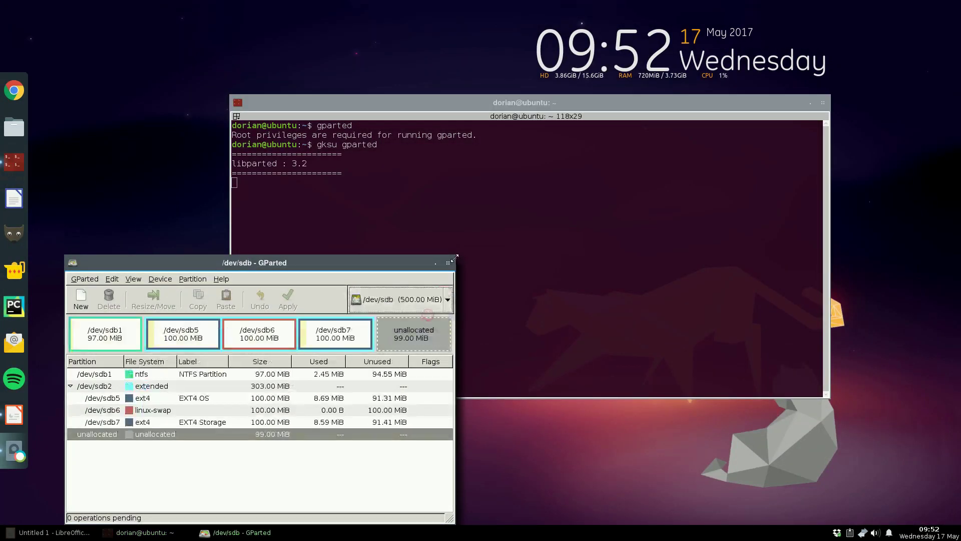
drag(551, 156, 675, 65)
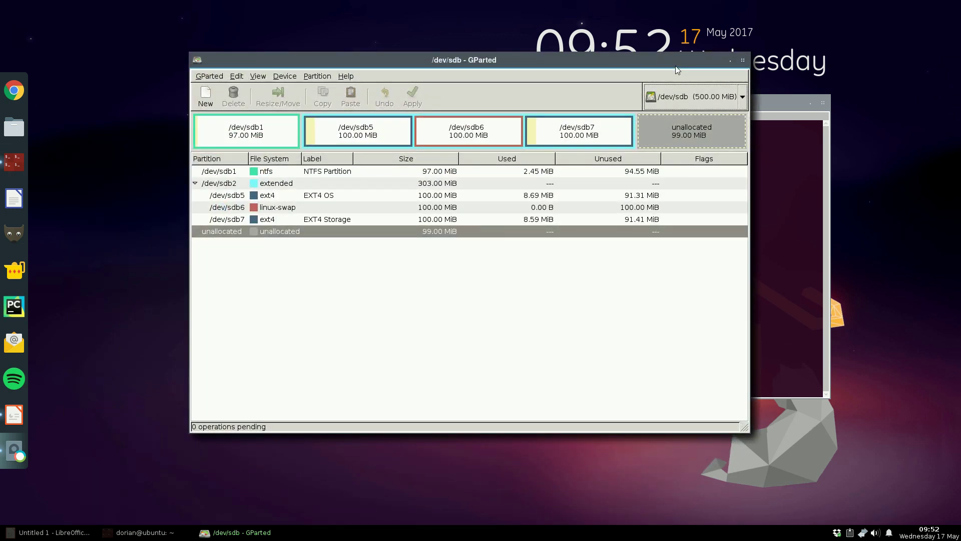
drag(675, 65, 657, 31)
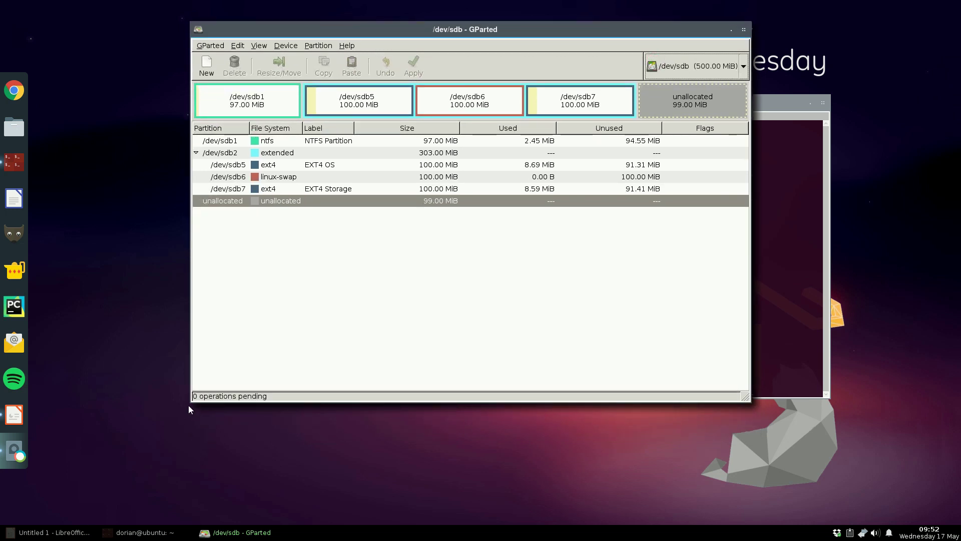
drag(188, 405, 140, 446)
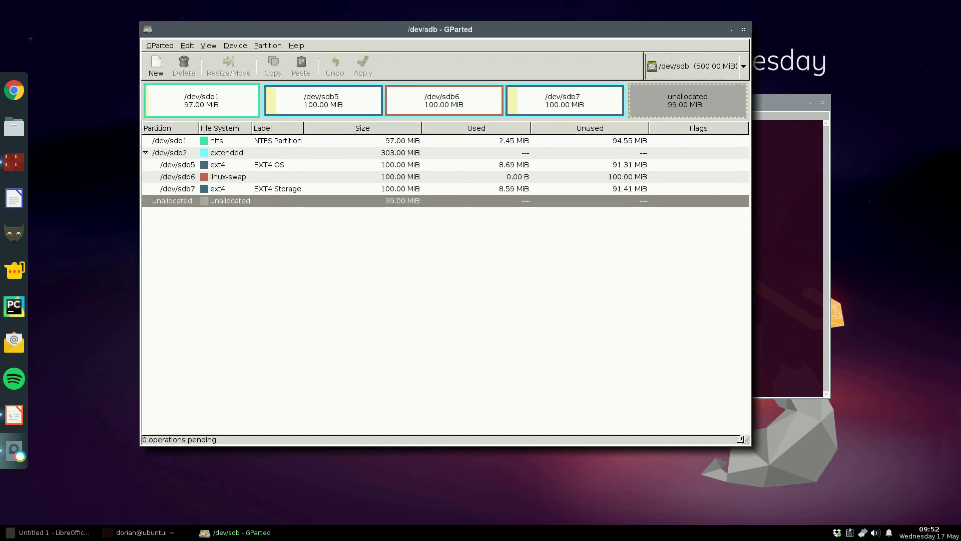
drag(741, 439, 829, 457)
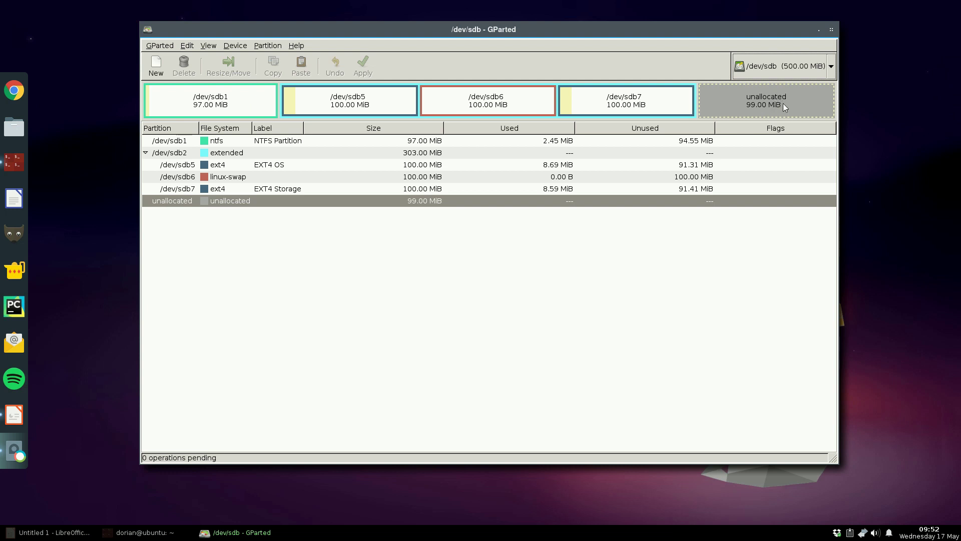
Examine the /dev/sdb partitions one by one: the NTFS partition, EXT4 OS, linux-swap and EXT4 Storage
click(192, 98)
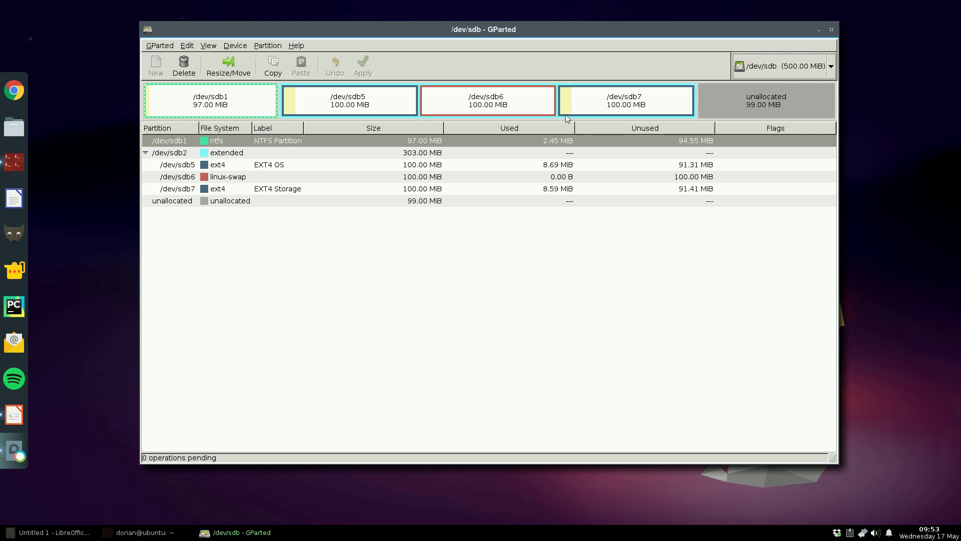
click(385, 106)
click(474, 107)
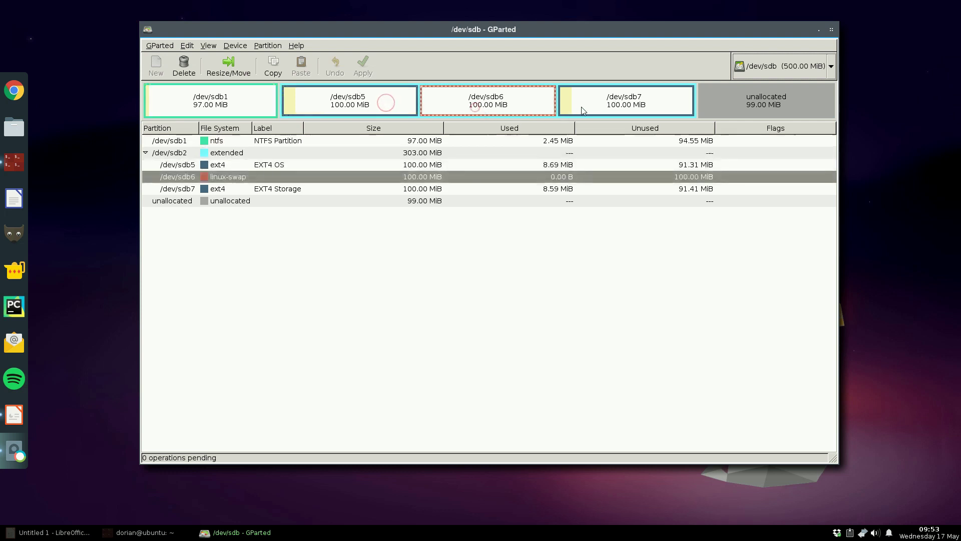
click(590, 103)
click(508, 103)
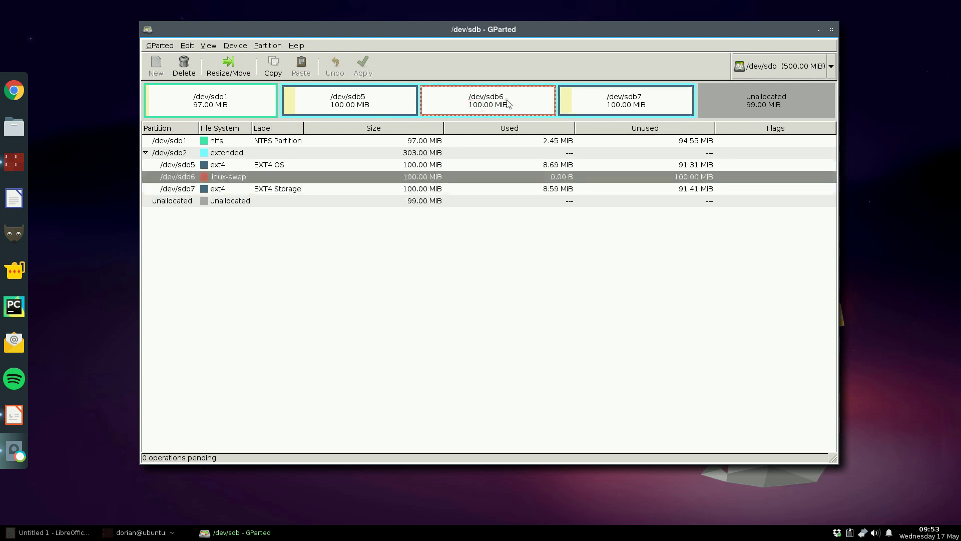
click(383, 100)
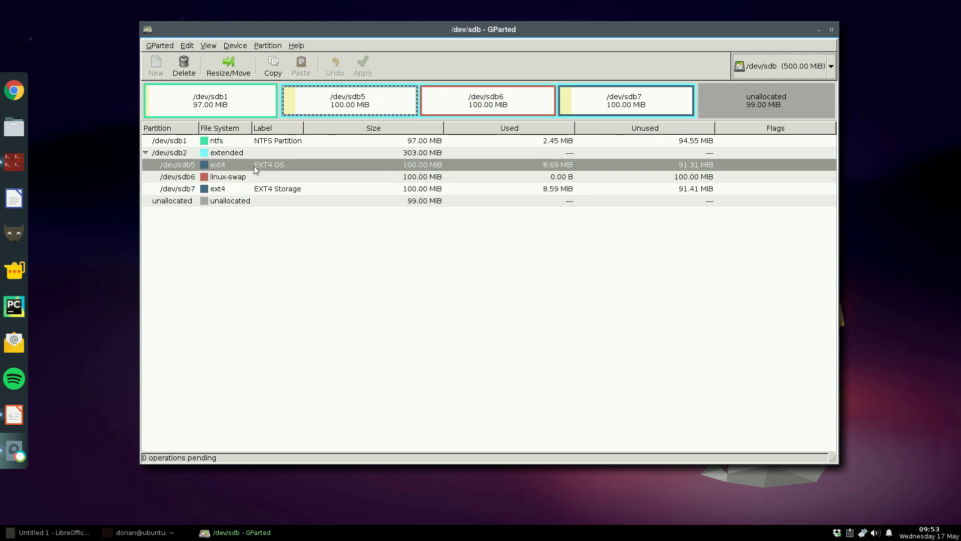
click(346, 108)
click(490, 101)
click(613, 103)
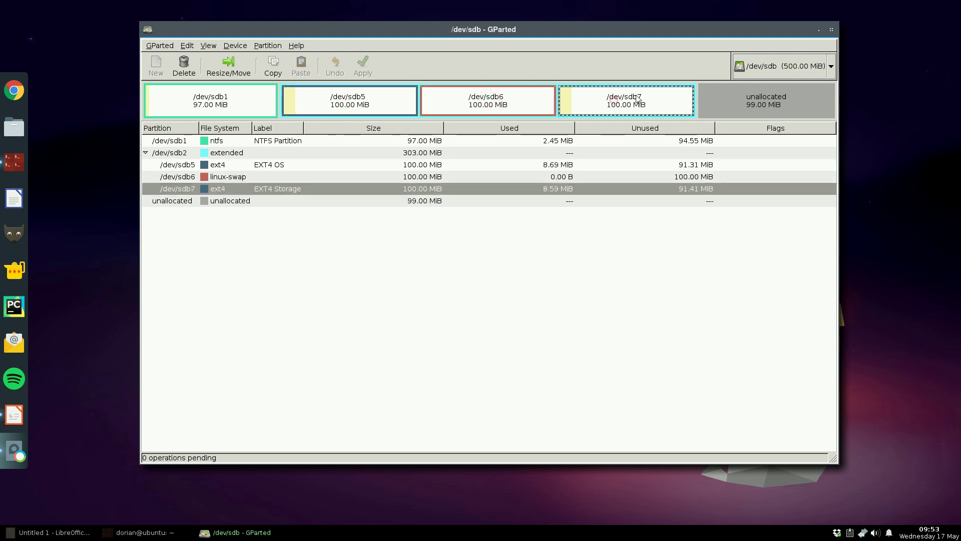
Delete the NTFS partition /dev/sdb1, apply the pending operation to the disk, and close the progress report
click(229, 105)
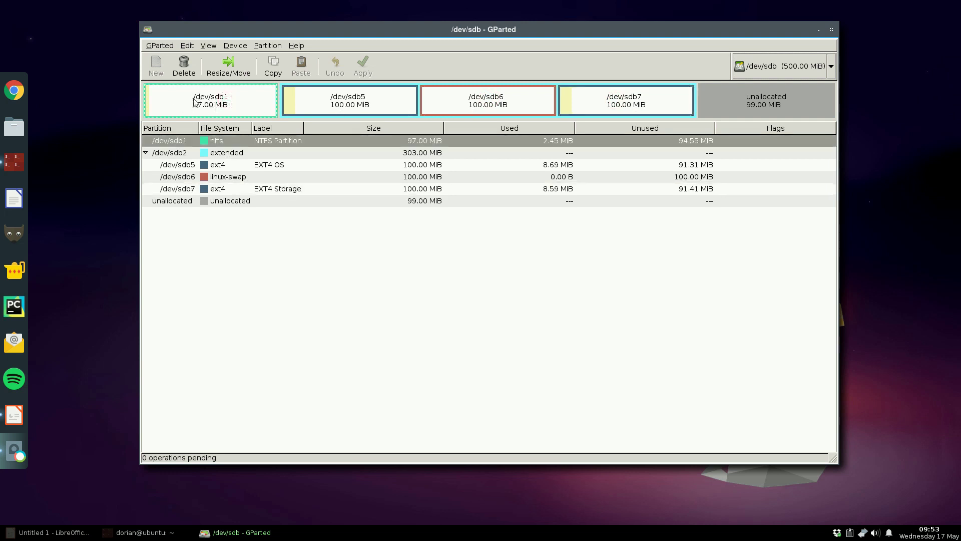
click(269, 140)
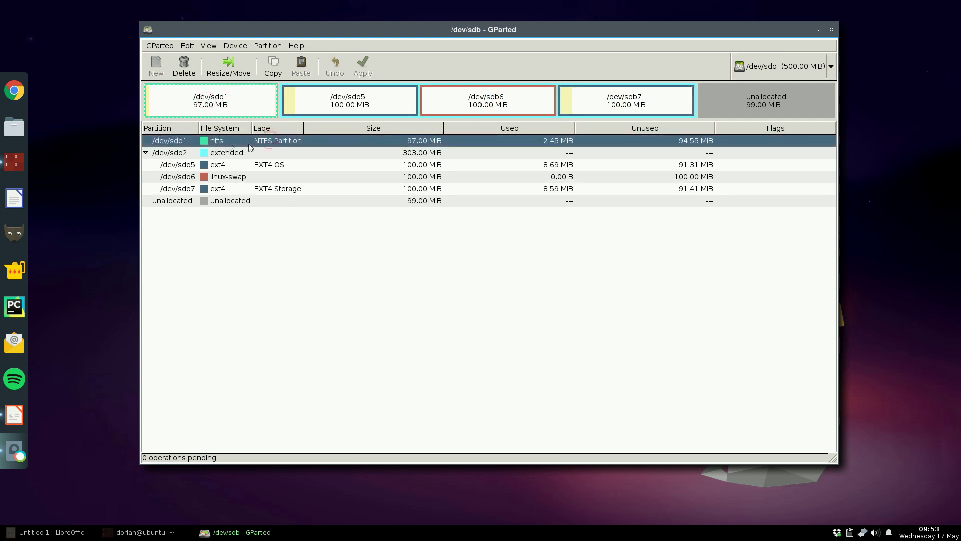
right_click(289, 144)
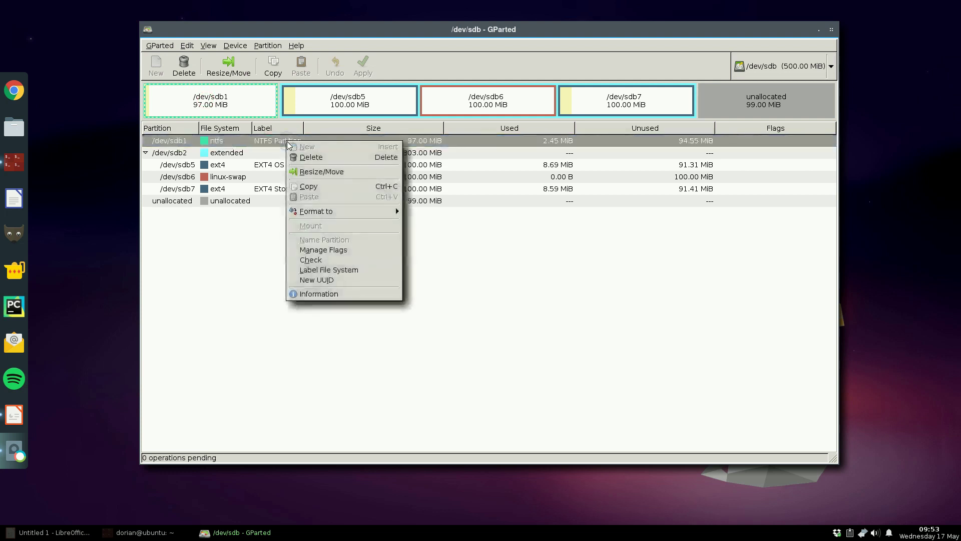
click(310, 157)
click(363, 66)
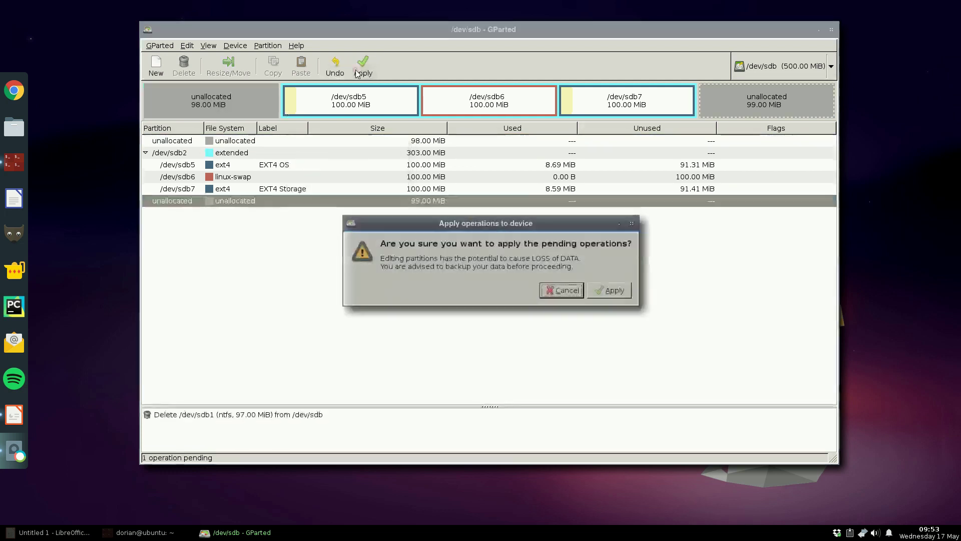
click(612, 286)
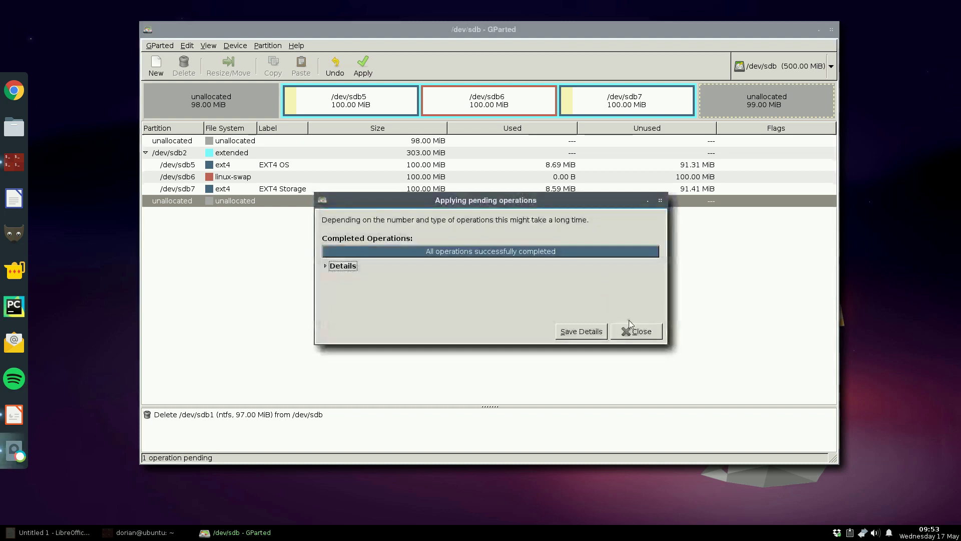
click(639, 330)
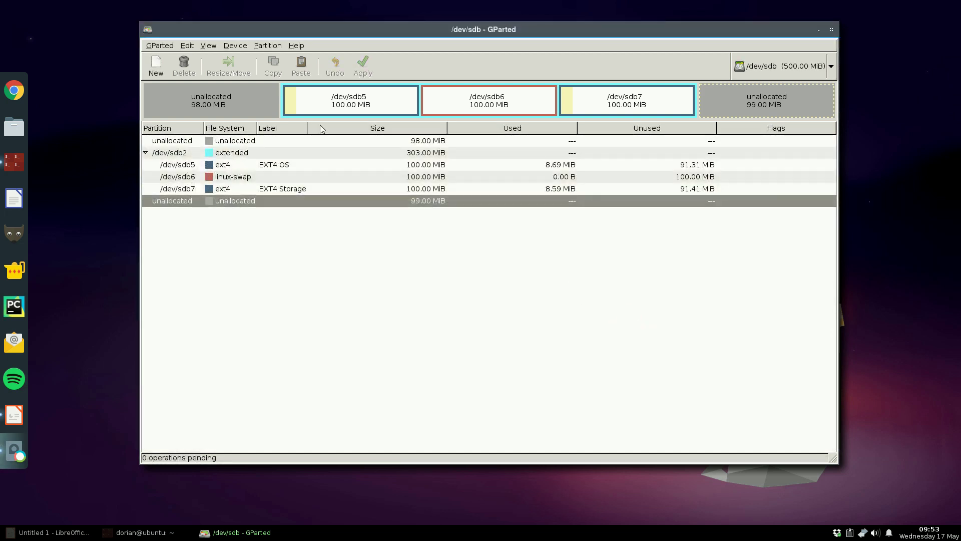
Try to extend the EXT4 OS partition /dev/sdb5 into the unallocated space before it, and cancel the resize
click(229, 100)
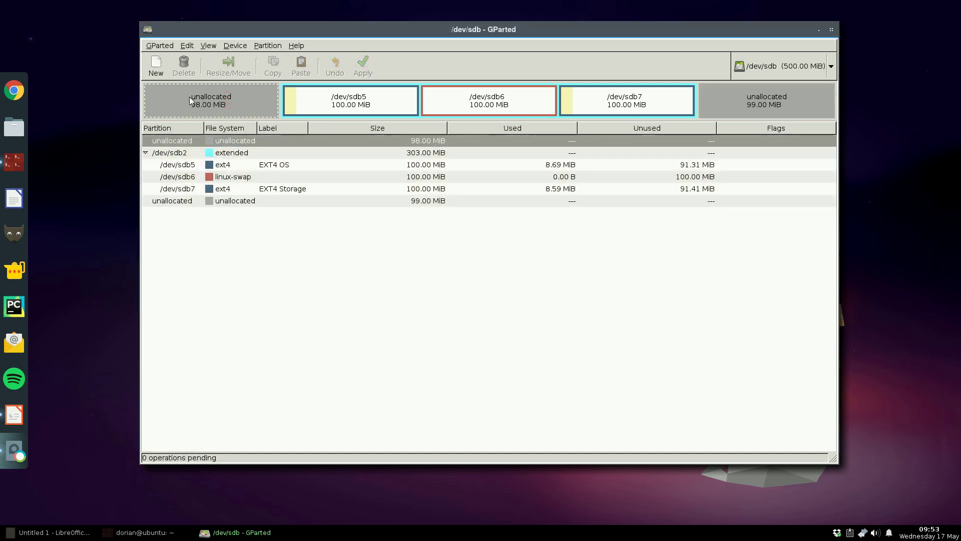
click(764, 107)
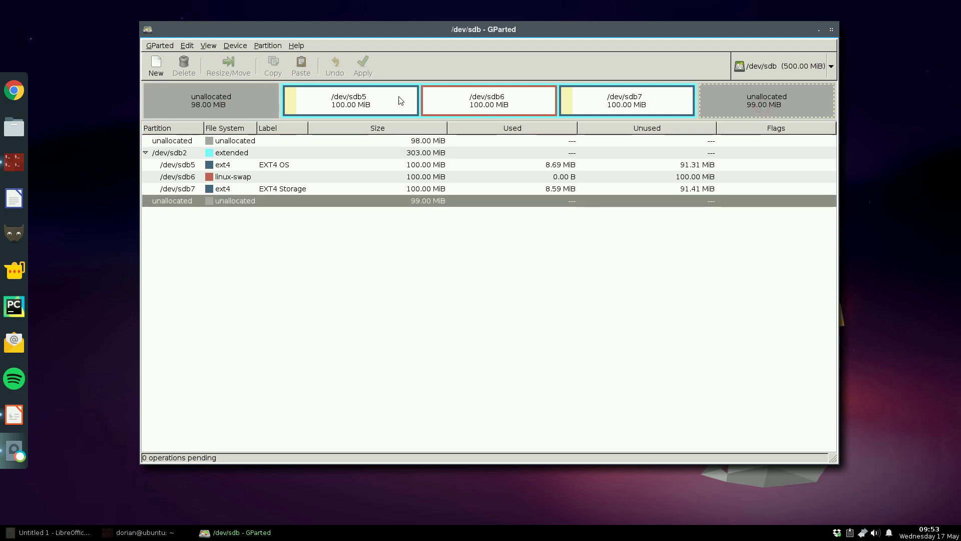
click(347, 106)
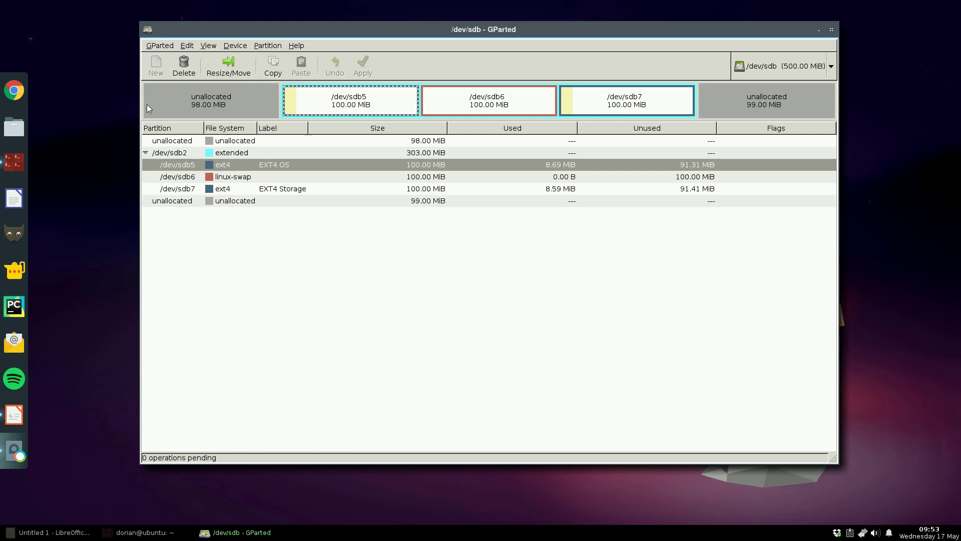
right_click(344, 105)
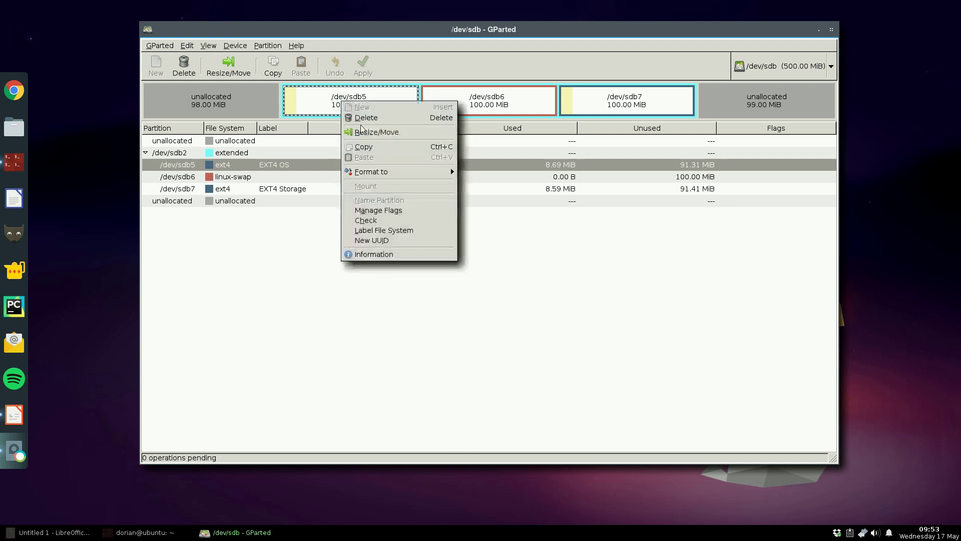
click(396, 133)
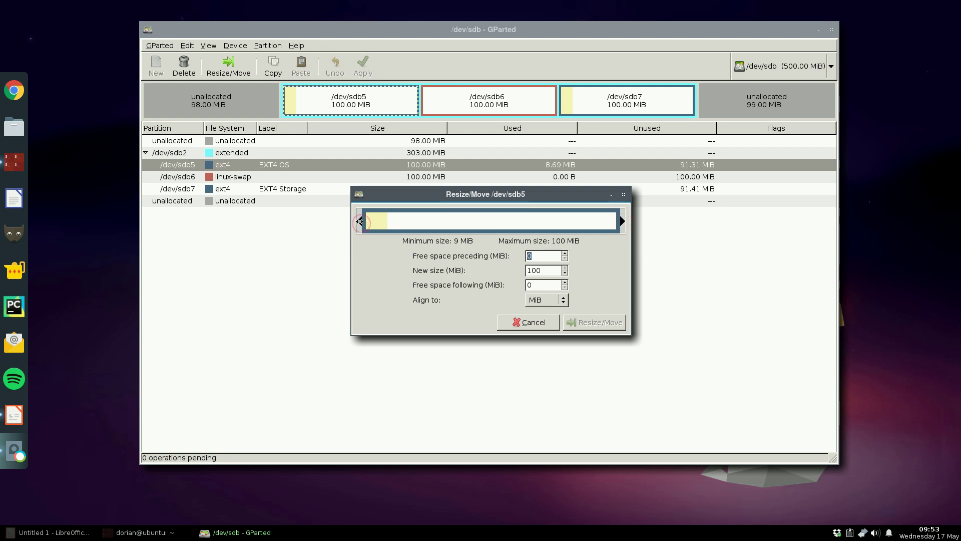
drag(361, 223, 288, 219)
click(537, 319)
Examine the extended partition /dev/sdb2 and the logical partitions /dev/sdb5, /dev/sdb6 and /dev/sdb7 inside it
click(234, 154)
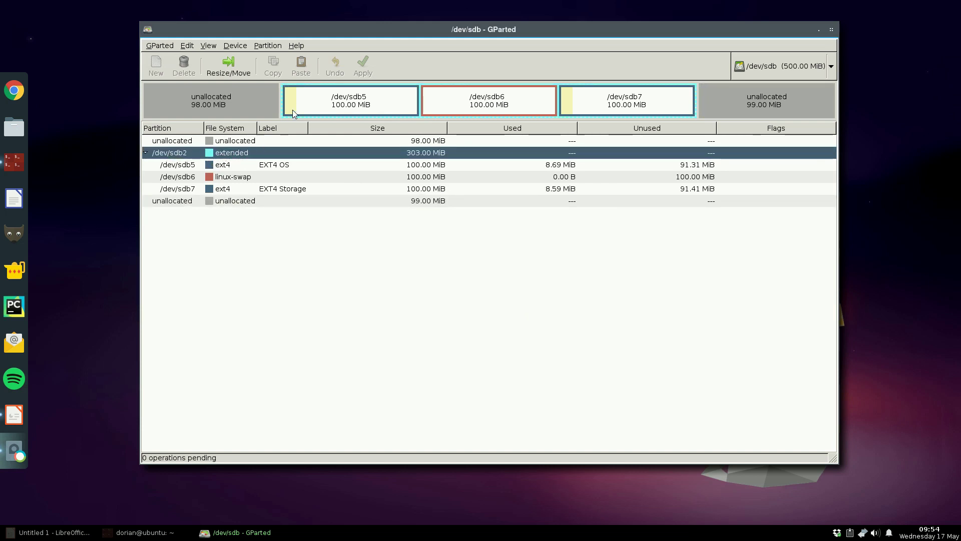
click(221, 166)
click(224, 177)
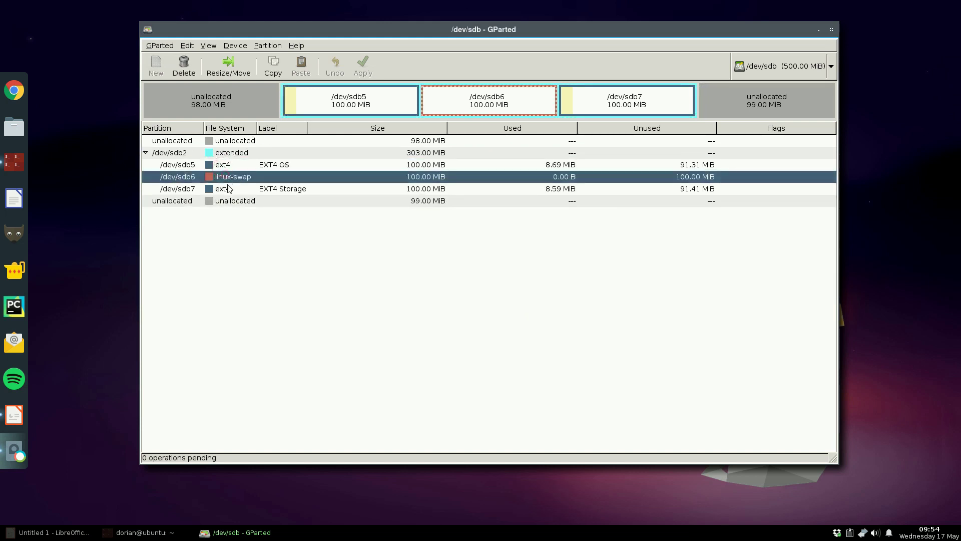
click(228, 189)
click(225, 179)
click(220, 167)
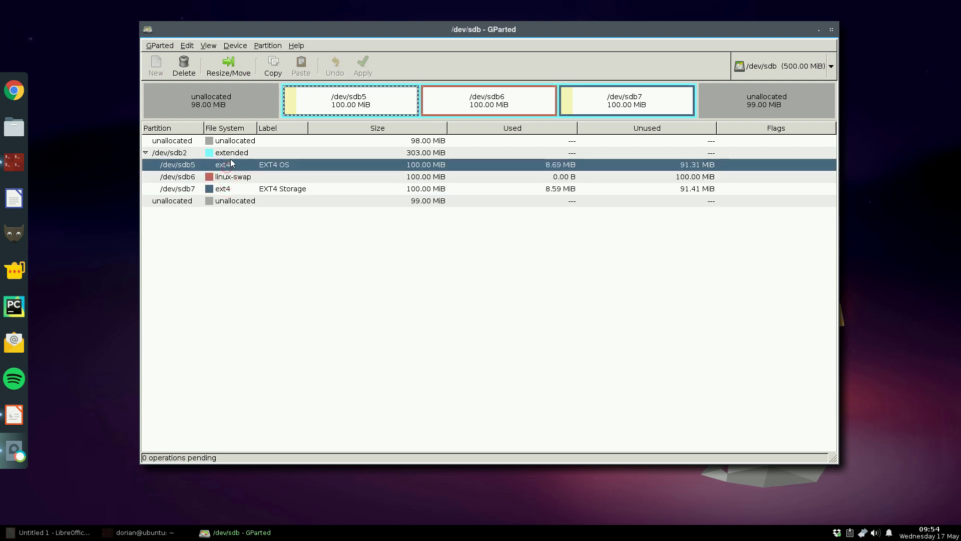
click(230, 156)
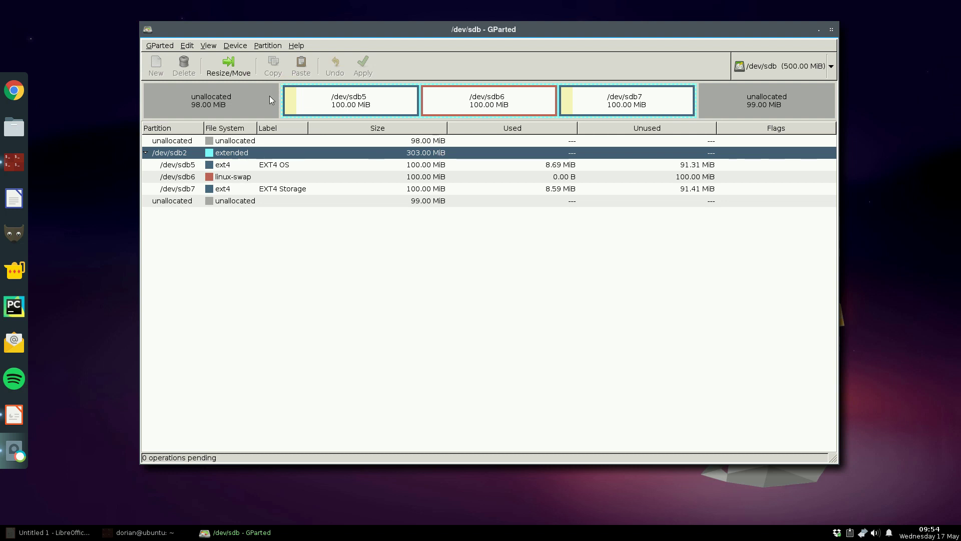
click(230, 165)
click(232, 177)
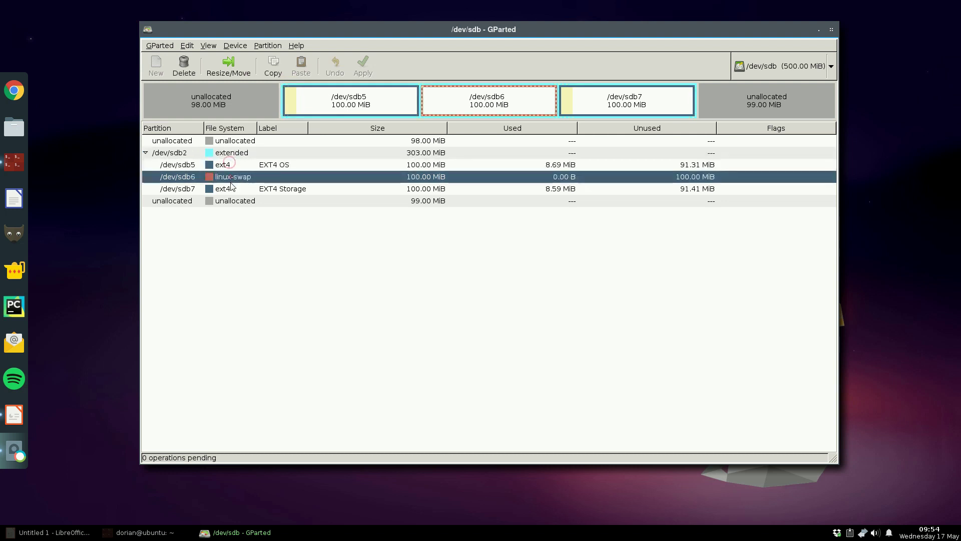
click(231, 189)
click(231, 166)
click(231, 176)
click(232, 189)
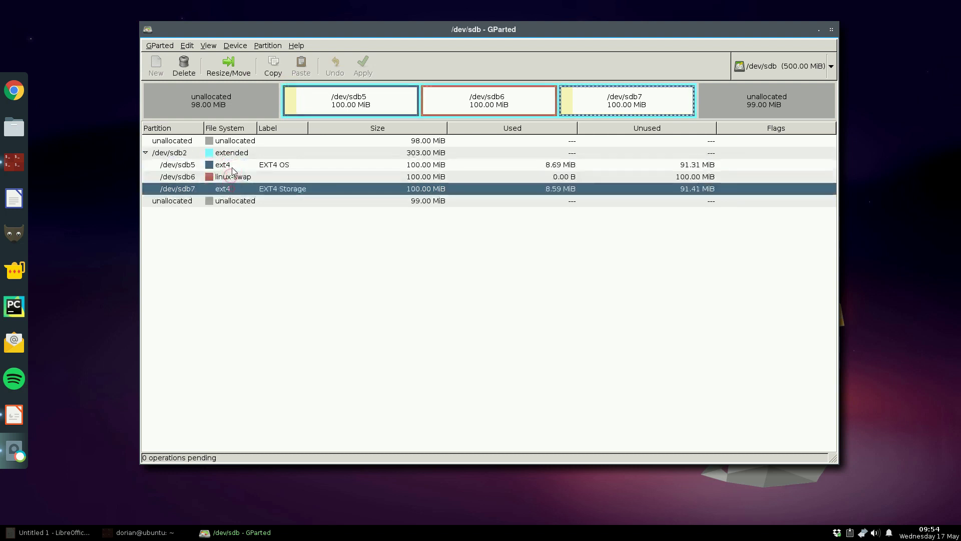
click(233, 165)
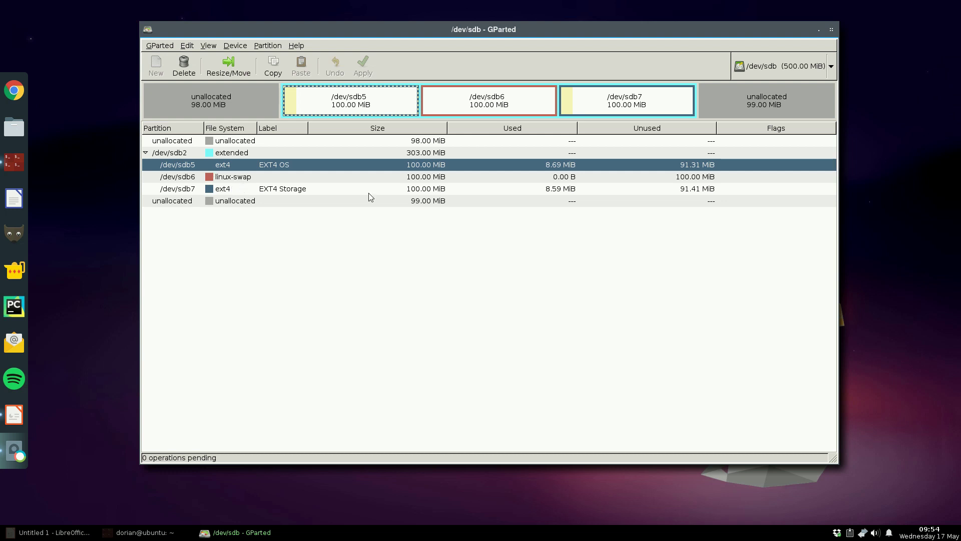
Grow the extended partition /dev/sdb2 to 500 MiB with 0 MiB free before and after it, and apply the operation
click(242, 156)
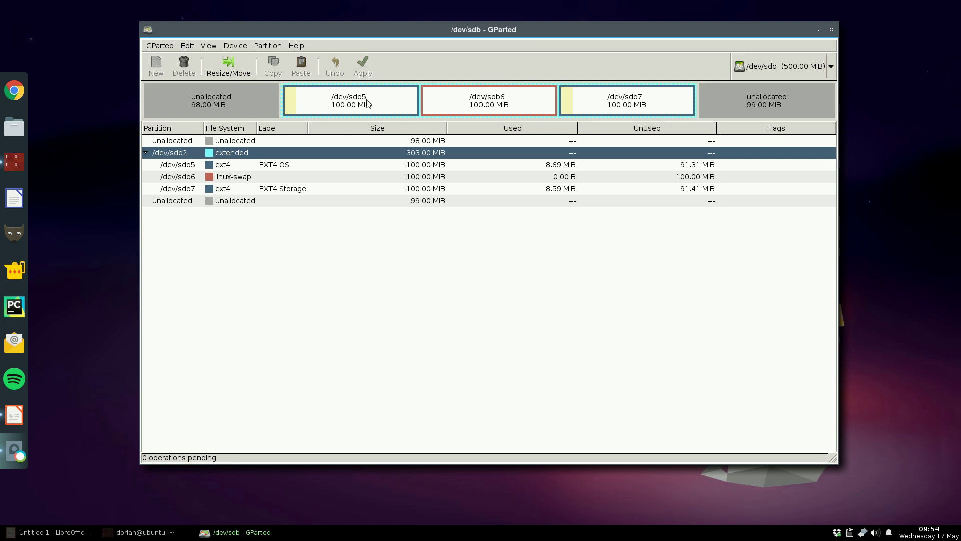
right_click(242, 151)
click(272, 182)
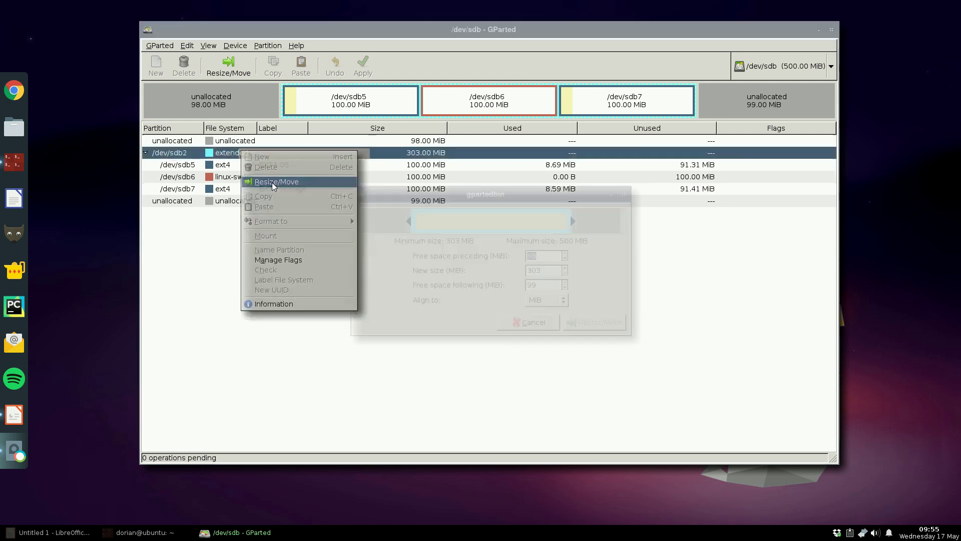
drag(410, 221, 359, 220)
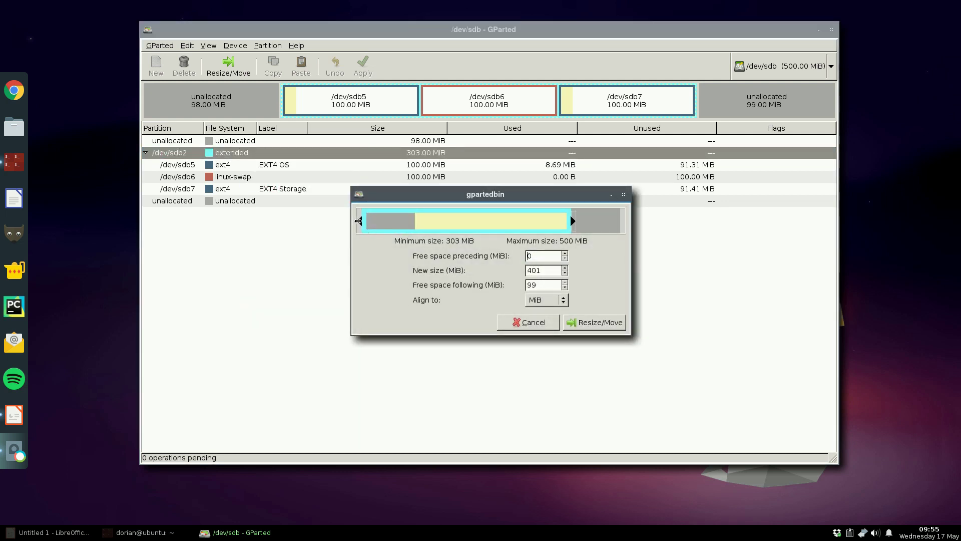
drag(571, 220, 643, 226)
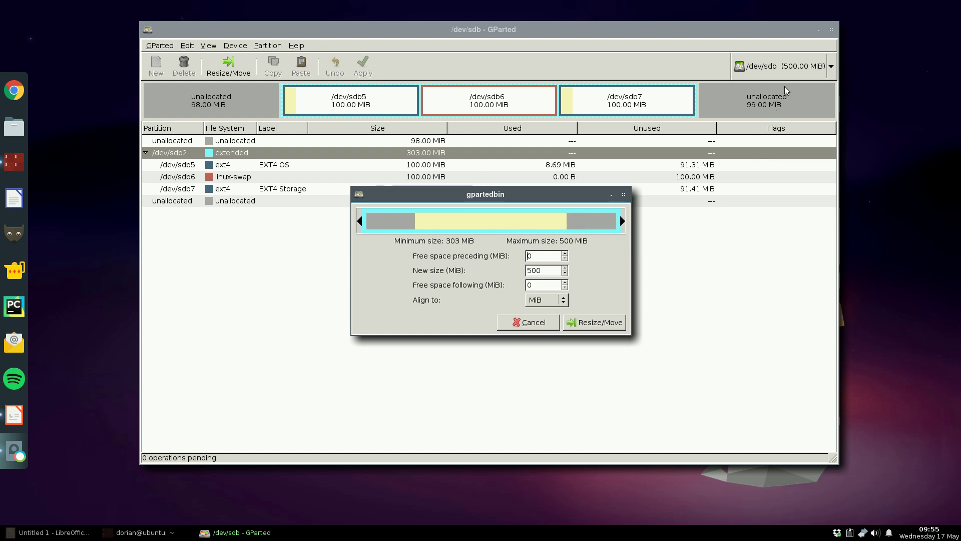
click(586, 323)
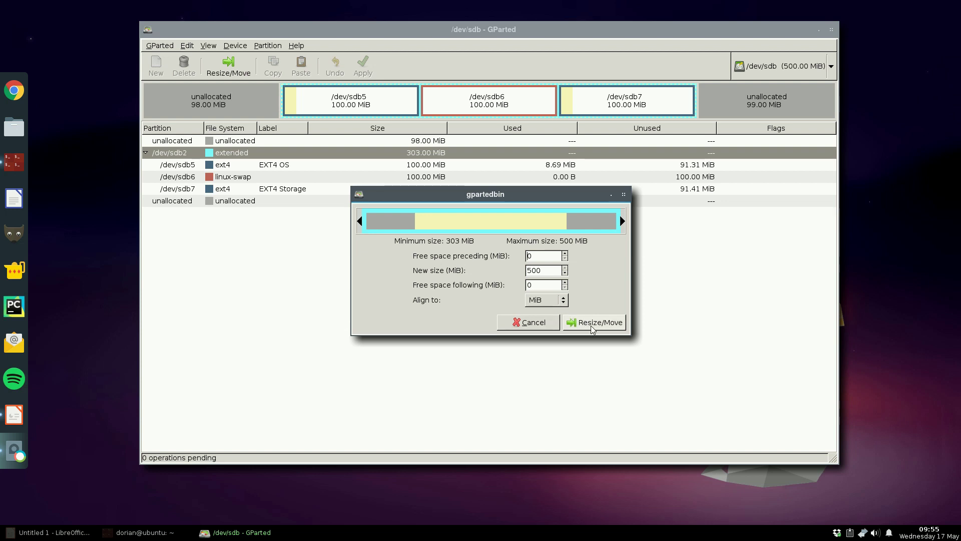
click(363, 66)
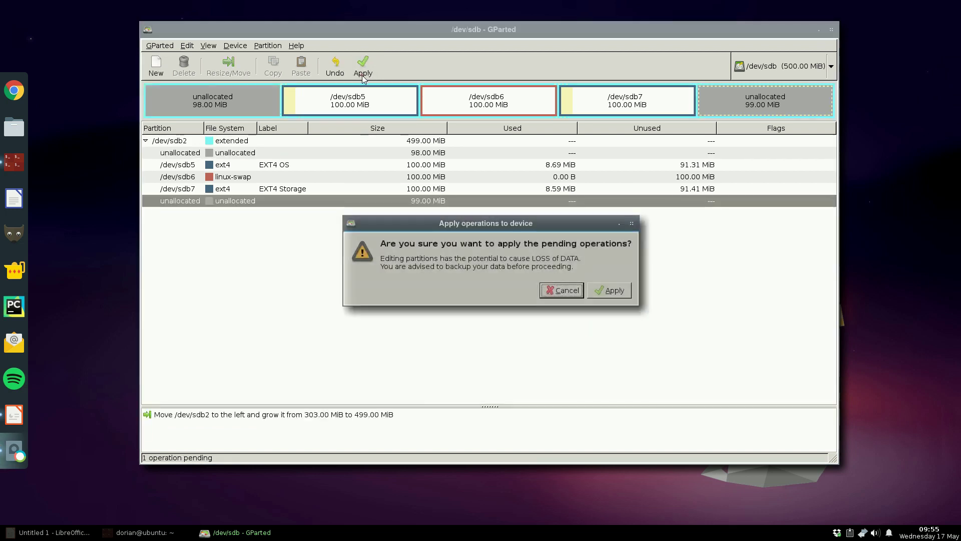
click(618, 295)
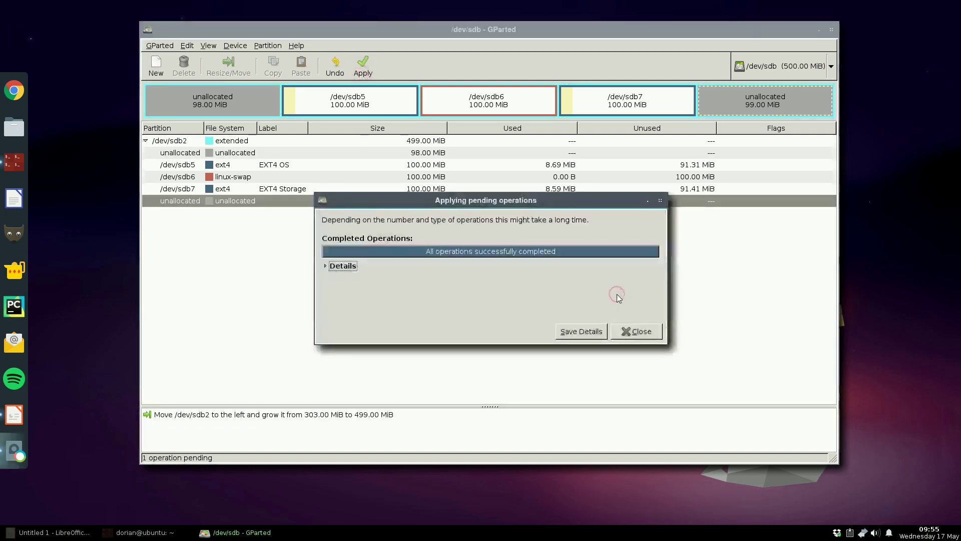
click(641, 332)
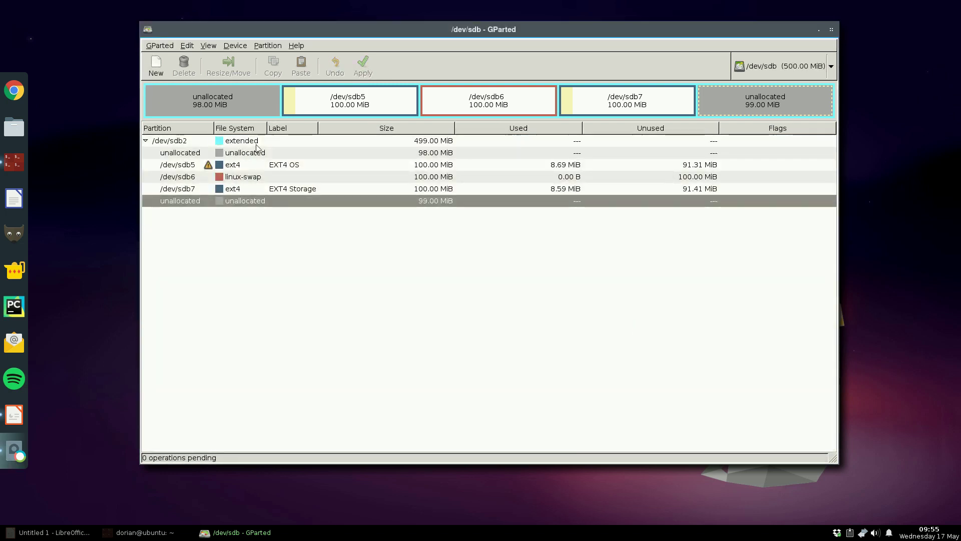
Examine the two unallocated areas before /dev/sdb5 and after /dev/sdb7 within the extended partition
click(227, 100)
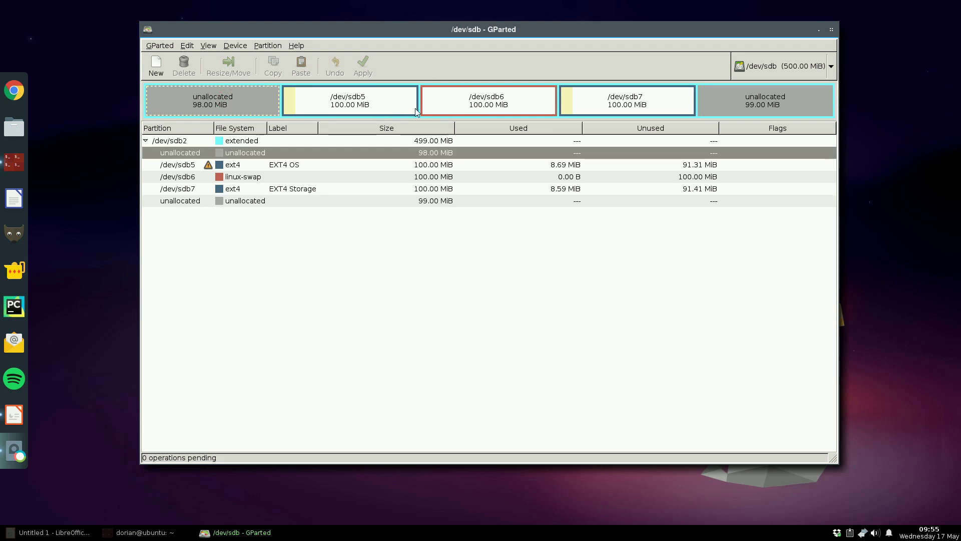
click(749, 109)
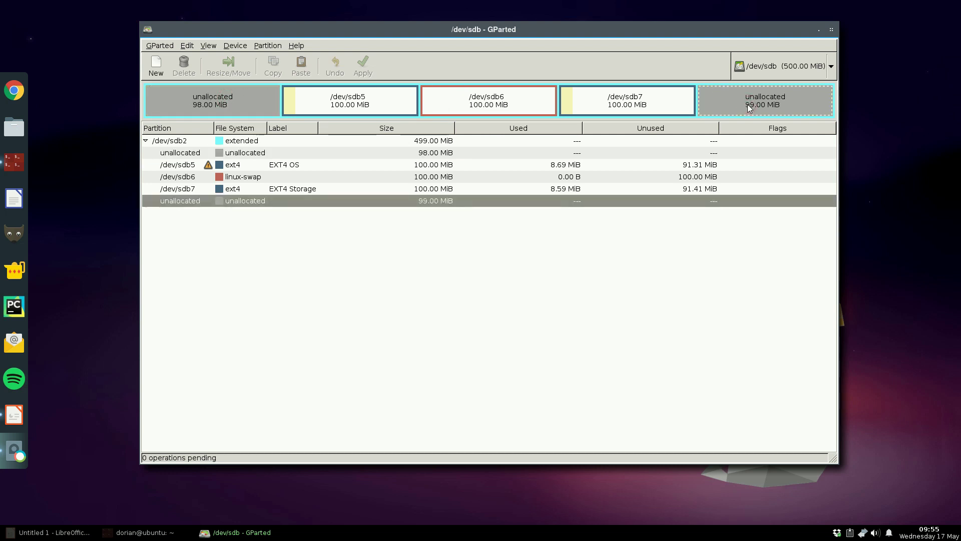
click(252, 105)
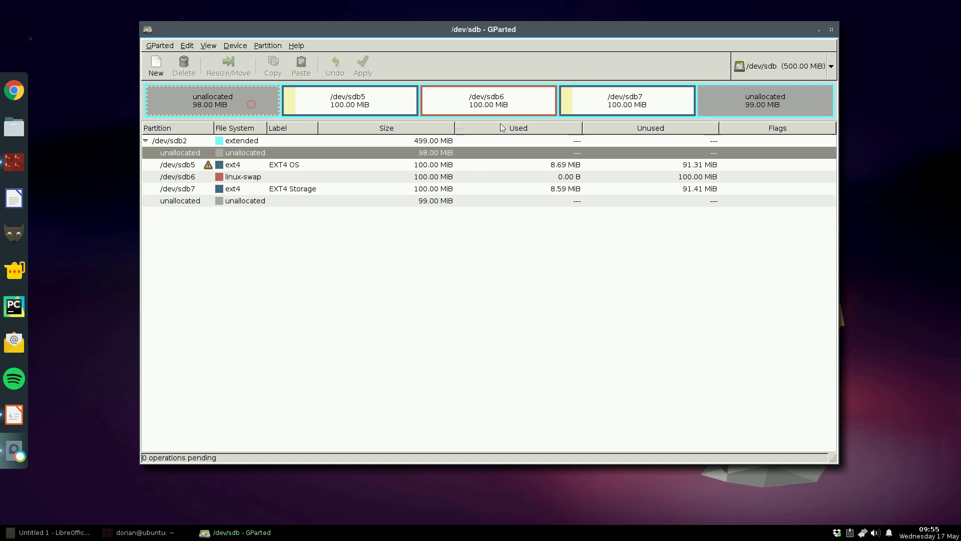
click(750, 106)
click(232, 105)
click(737, 98)
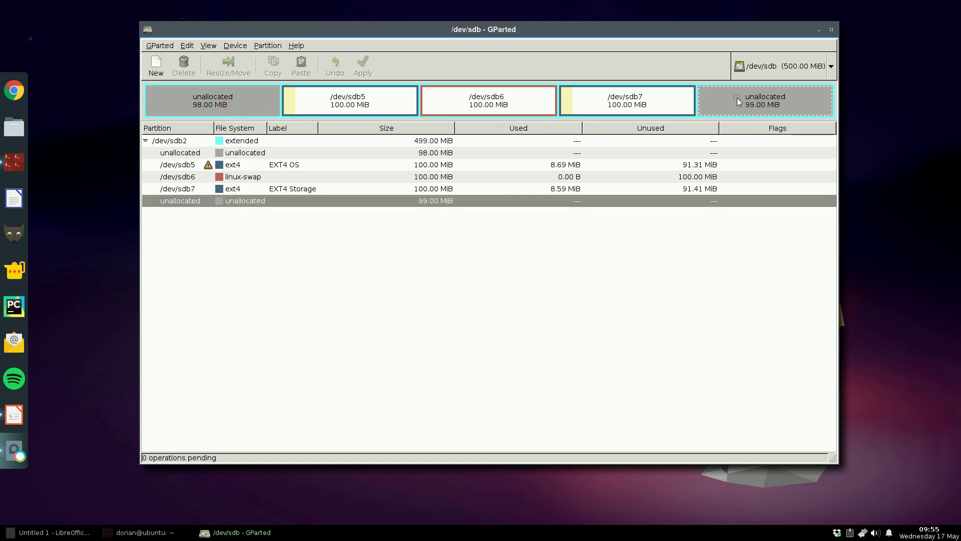
click(244, 104)
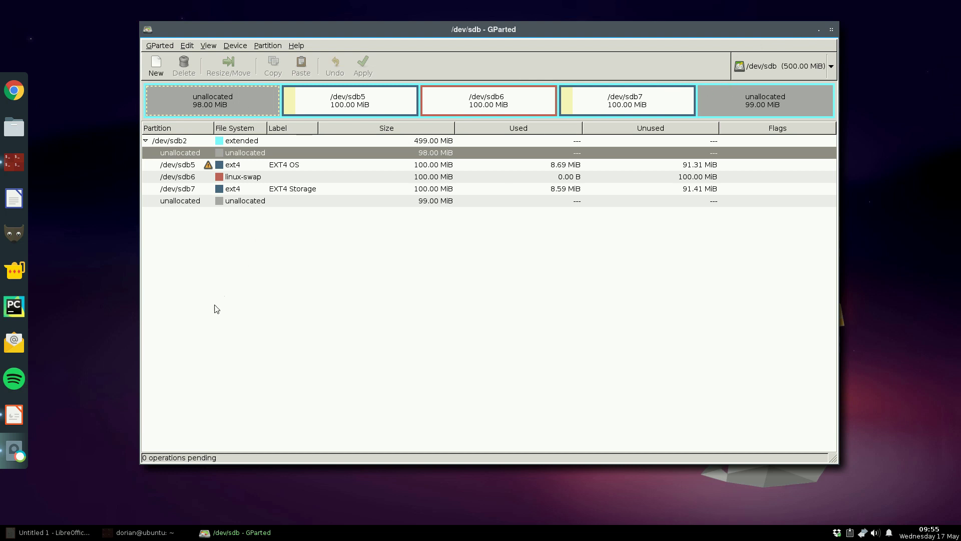
Switch to the LibreOffice Impress diagram and examine the blue disk frame, its unallocated area, and the SDB5 and SDB6 blocks
click(63, 533)
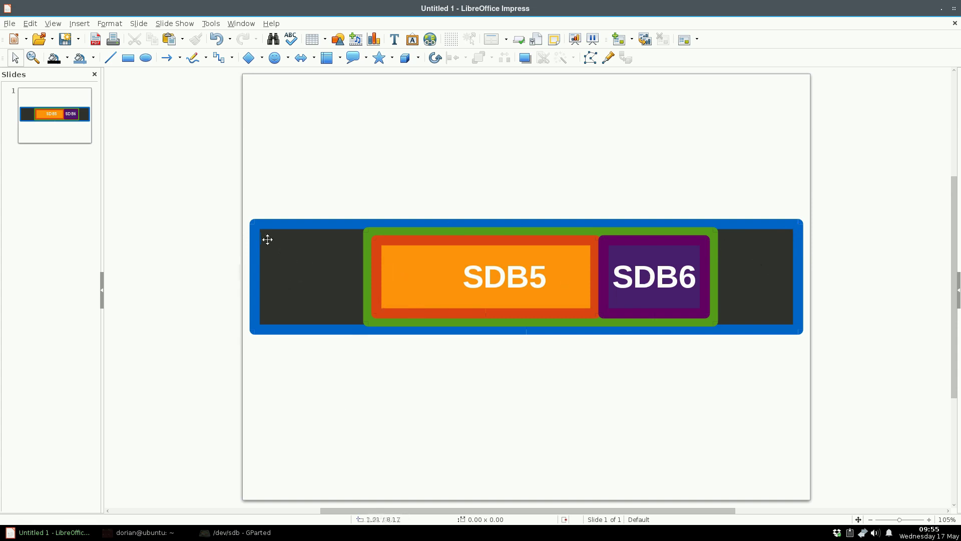
click(291, 226)
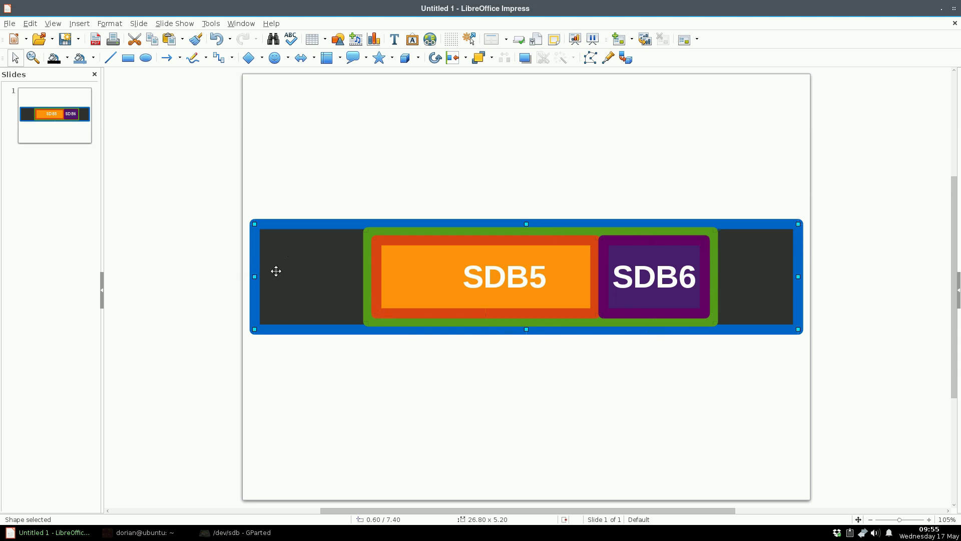
double_click(309, 262)
click(508, 263)
click(653, 277)
click(661, 252)
Stretch the green extended-partition frame leftward to about 22.2 × 4.4, and shift it right to about 4.4 / 7.8
click(365, 253)
drag(368, 277, 265, 274)
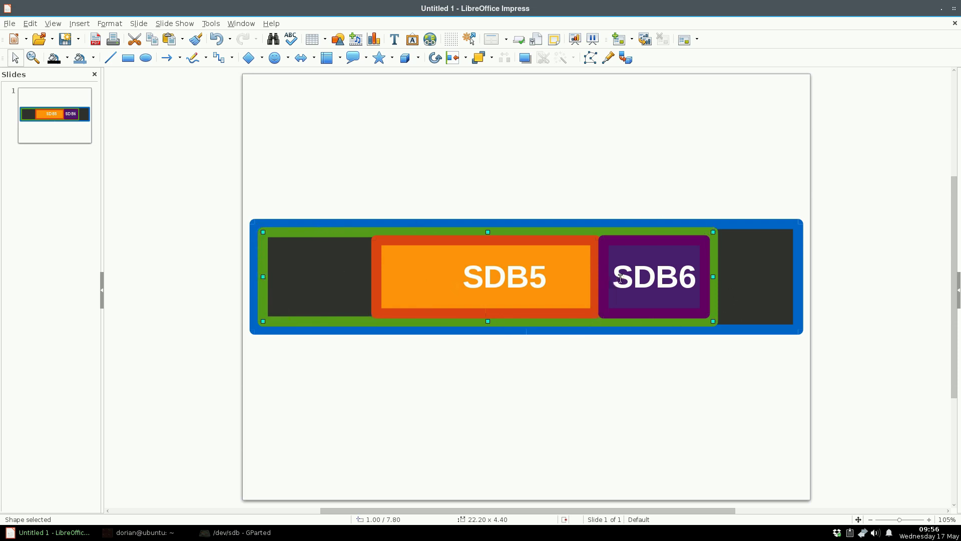
drag(308, 236, 377, 235)
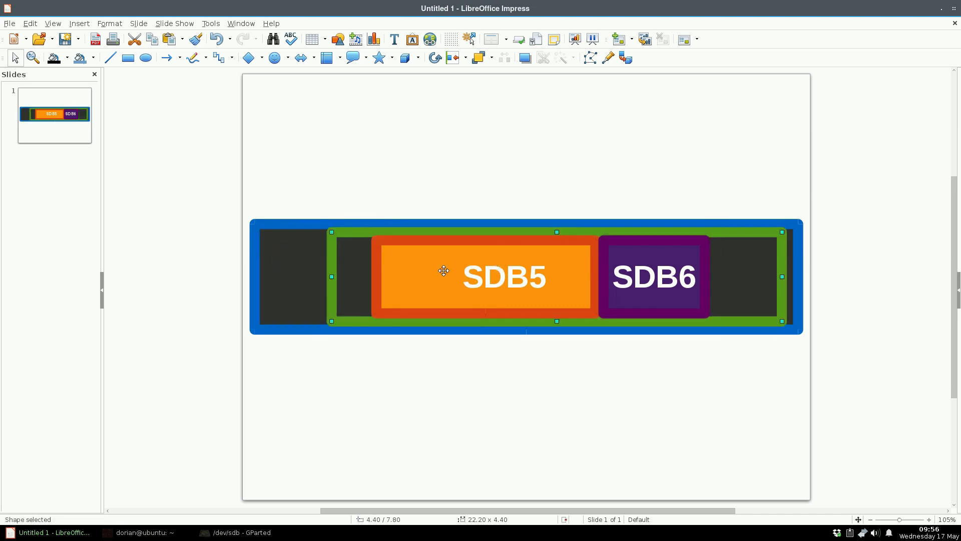
Move the green extended-partition frame to about 1.0 / 7.8 and stretch the SDB5 block leftward to about 16.0 wide
drag(364, 233, 294, 230)
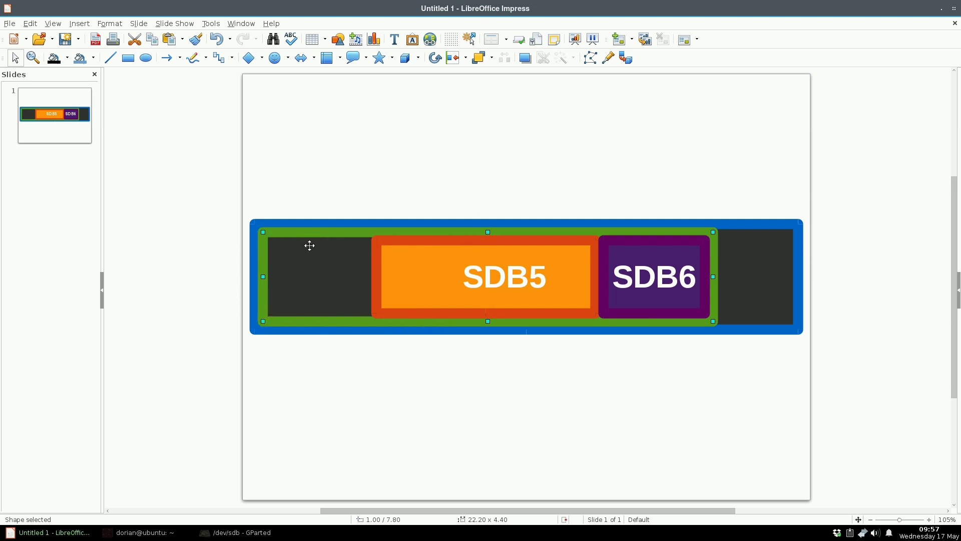
click(378, 274)
drag(378, 277, 272, 276)
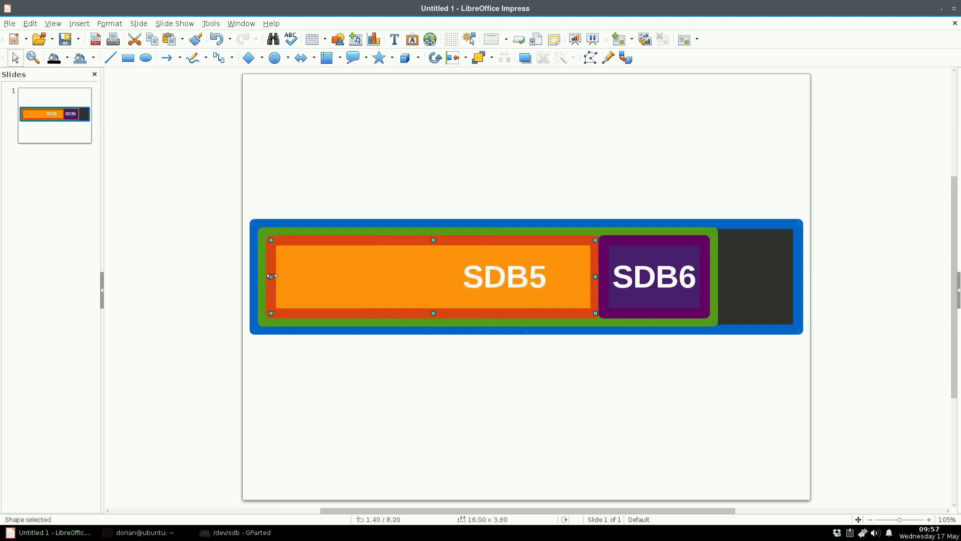
Stretch the green frame rightward to fill the blue disk frame, and widen the SDB6 block rightward to about 8.8 × 3.6
click(713, 277)
drag(713, 276, 790, 277)
click(708, 273)
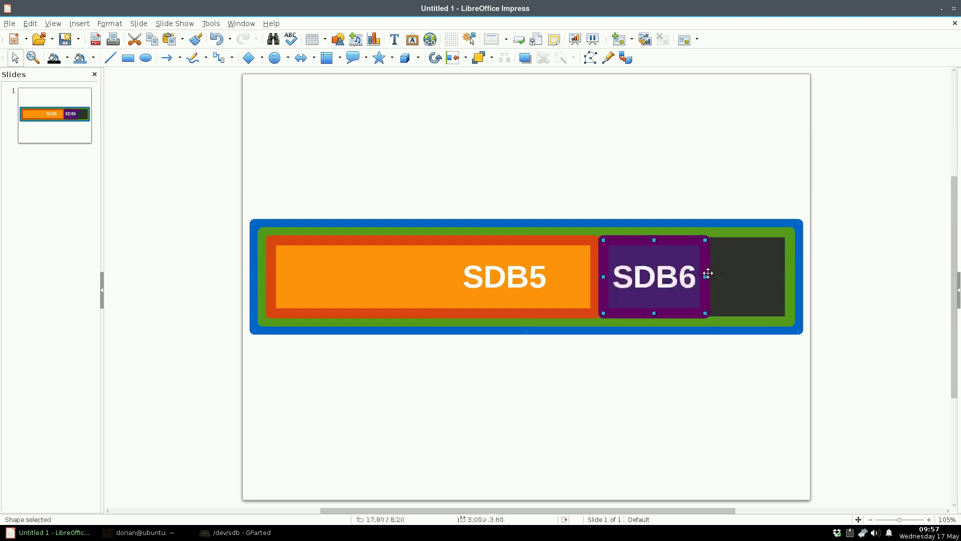
drag(707, 275, 783, 276)
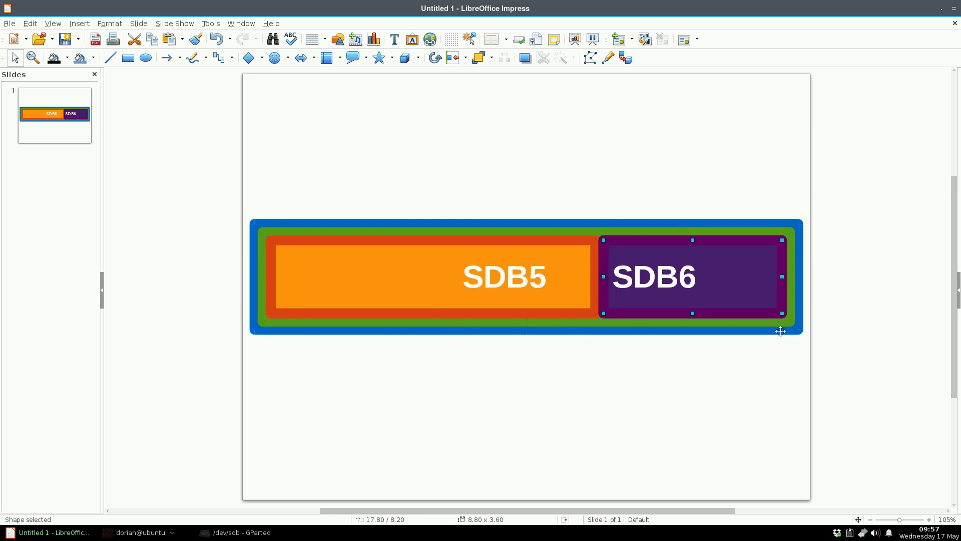
Switch to GParted and queue moving /dev/sdb5 left, with 1 MiB free before it, size 100 MiB and 97 MiB after
click(938, 10)
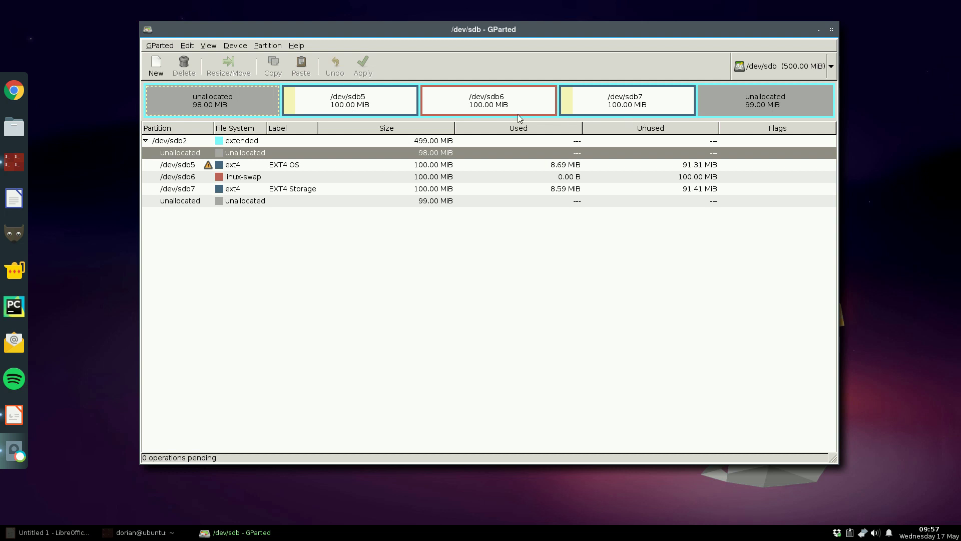
click(345, 98)
right_click(342, 95)
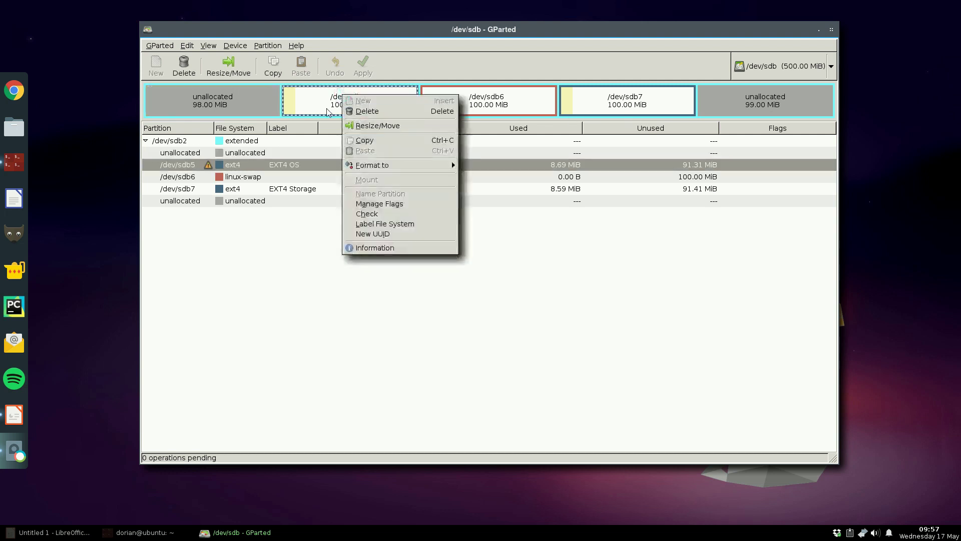
click(305, 96)
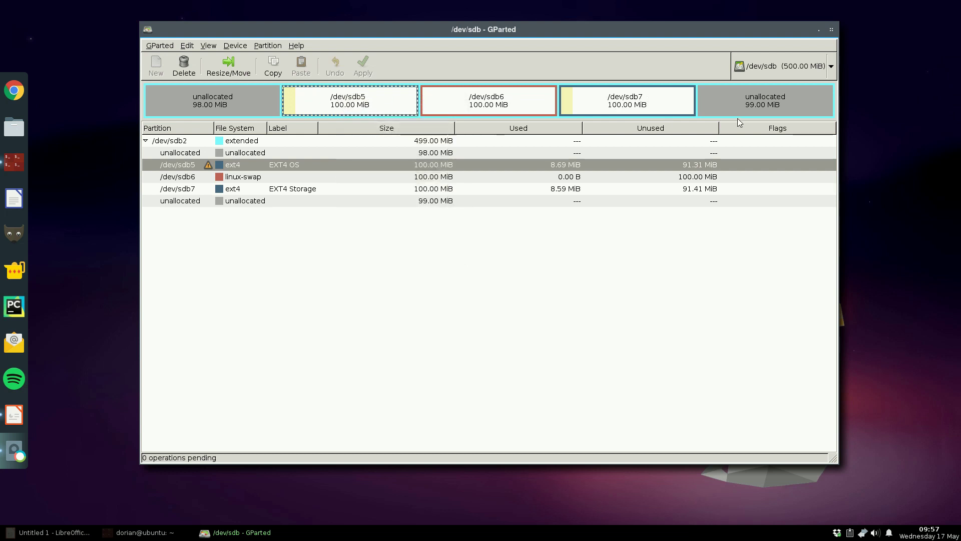
right_click(343, 106)
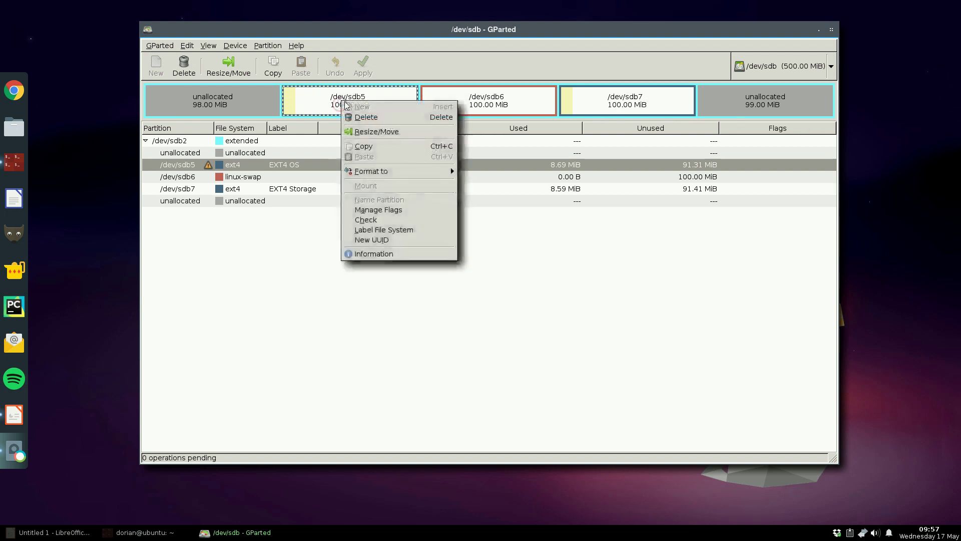
click(376, 130)
drag(562, 220, 419, 219)
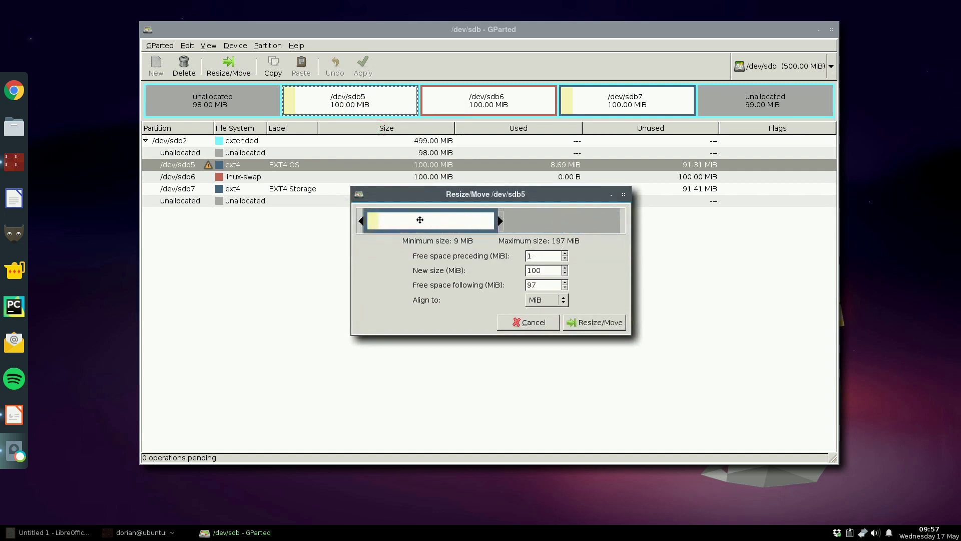
click(596, 323)
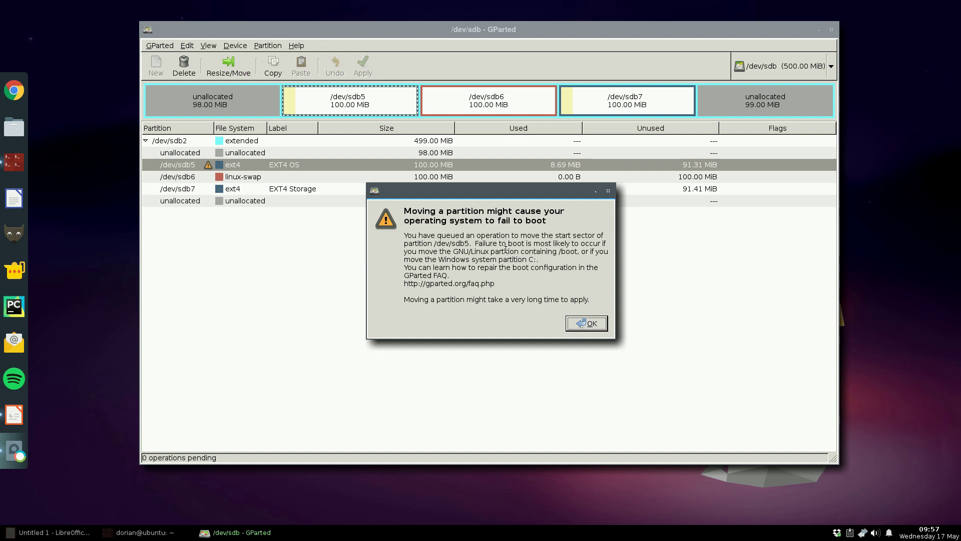
click(586, 324)
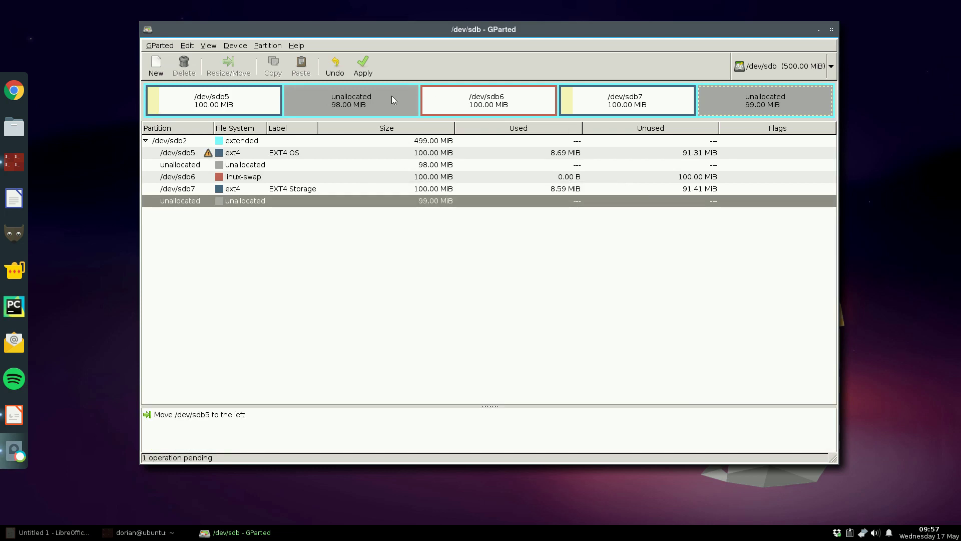
Queue moving /dev/sdb6 left with 1 MiB free before it, keeping its size at 100 MiB and leaving 97 MiB after
click(477, 99)
right_click(475, 103)
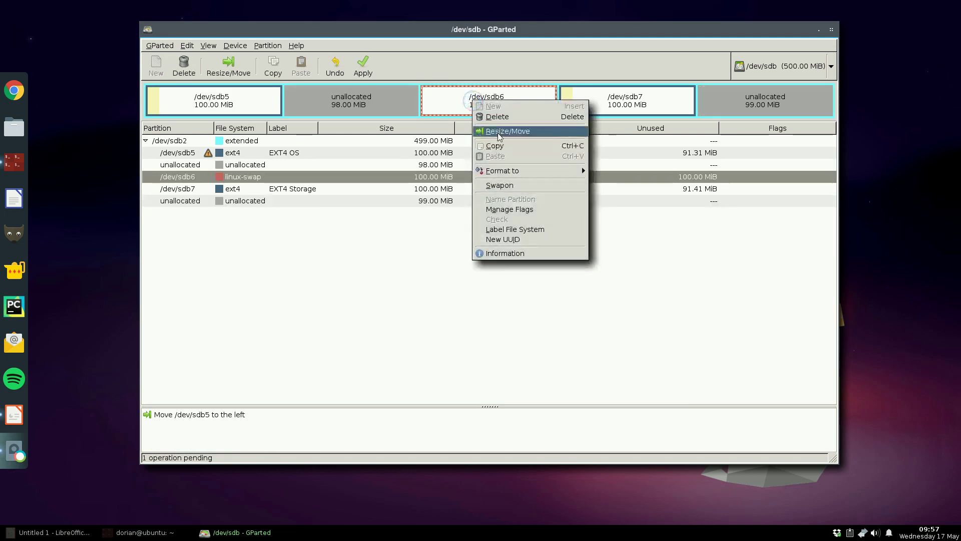
click(498, 133)
drag(553, 224, 395, 220)
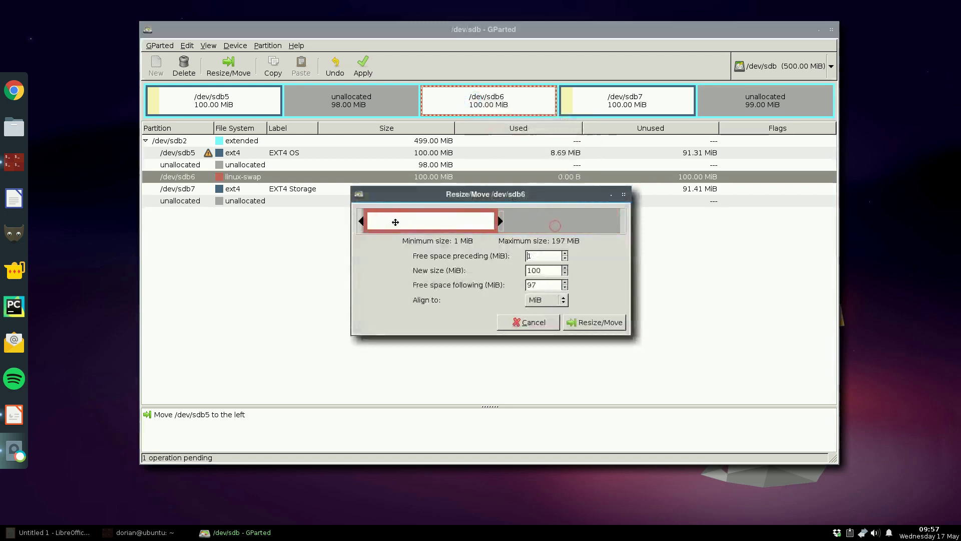
click(578, 323)
click(579, 324)
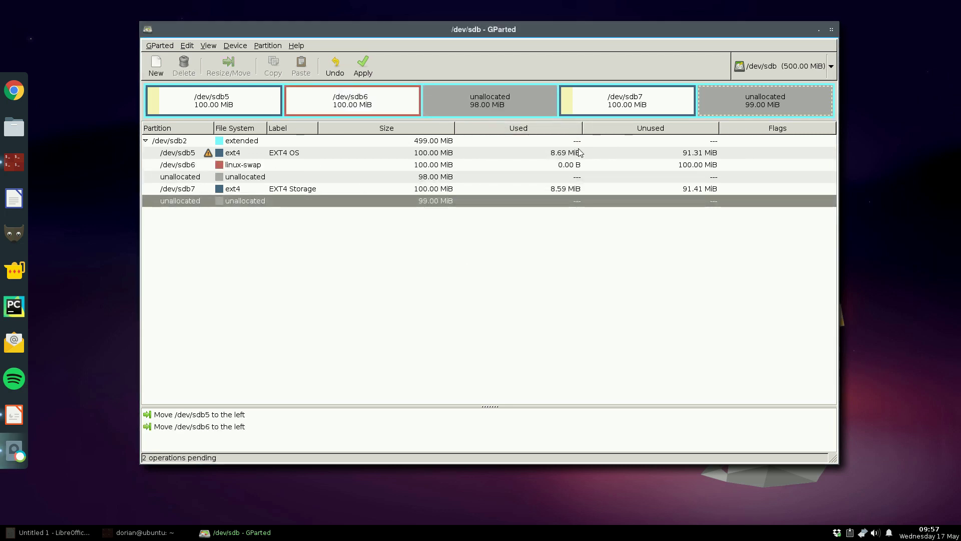
Queue moving /dev/sdb7 left and growing it to 296 MiB, with 1 MiB free before it and 0 MiB after
click(620, 100)
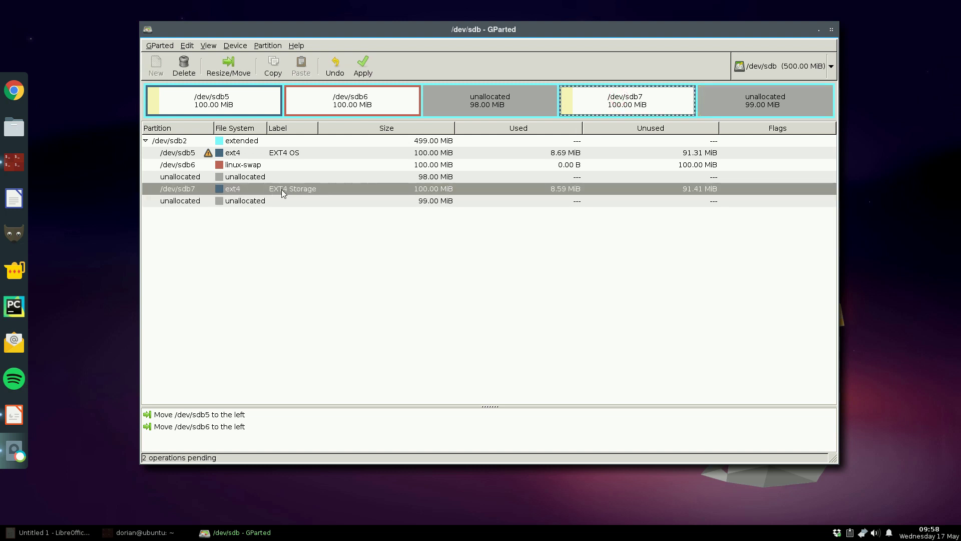
right_click(584, 103)
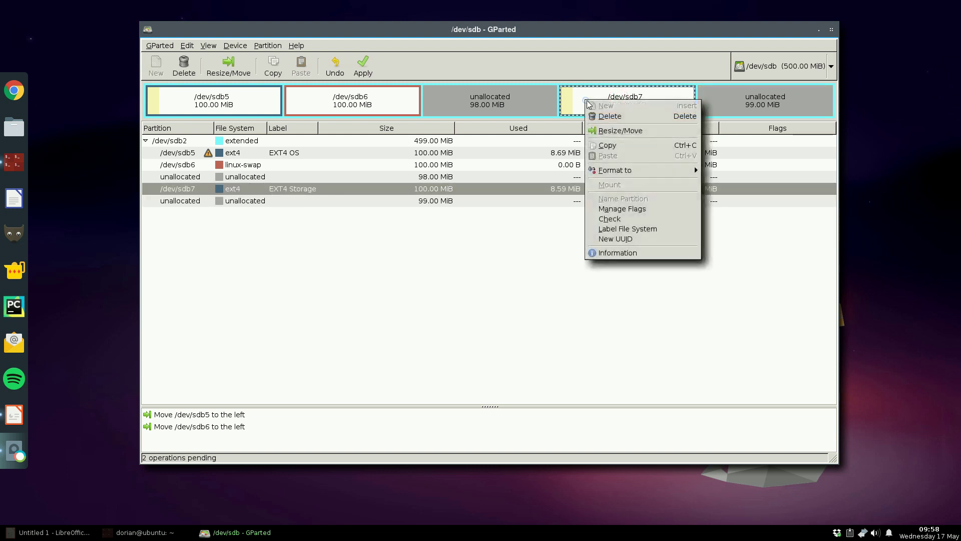
click(606, 130)
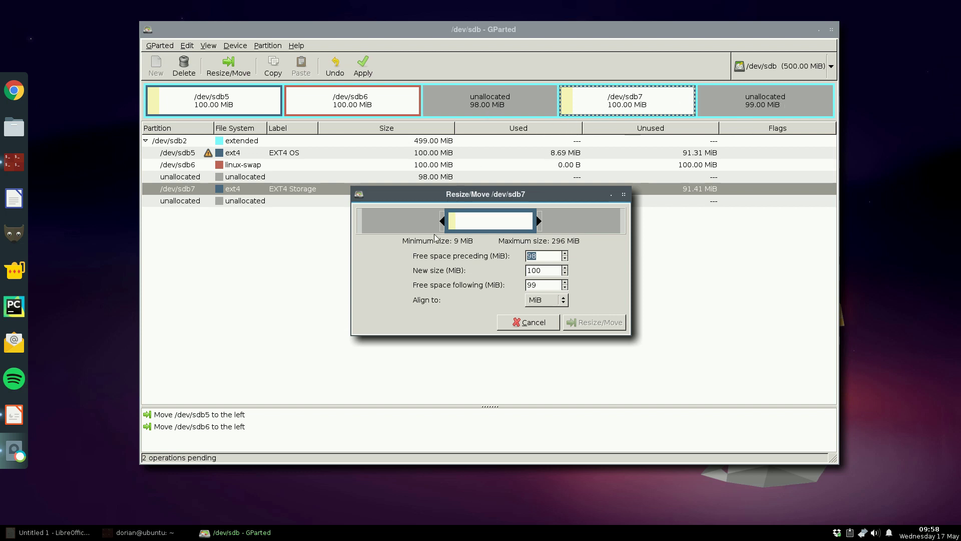
drag(443, 219, 368, 219)
drag(453, 220, 620, 220)
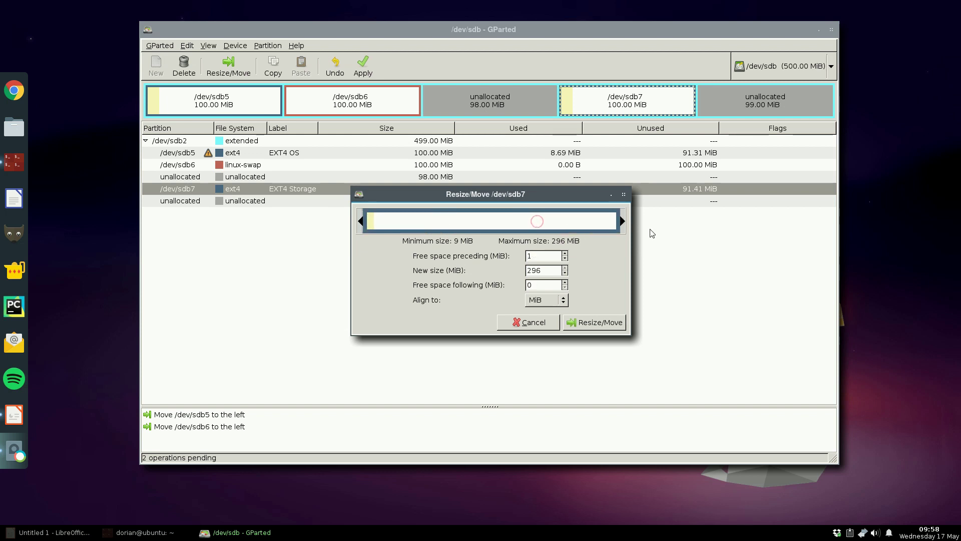
click(594, 323)
click(591, 323)
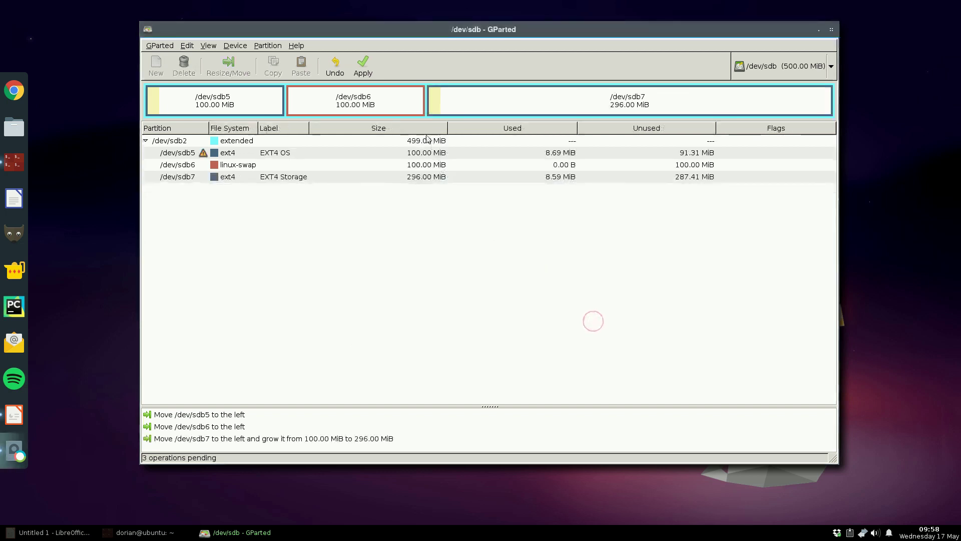
Apply the pending operations for /dev/sdb5, /dev/sdb6 and /dev/sdb7, and review the resulting /dev/sdb5 and /dev/sdb7 partitions
click(364, 65)
click(607, 290)
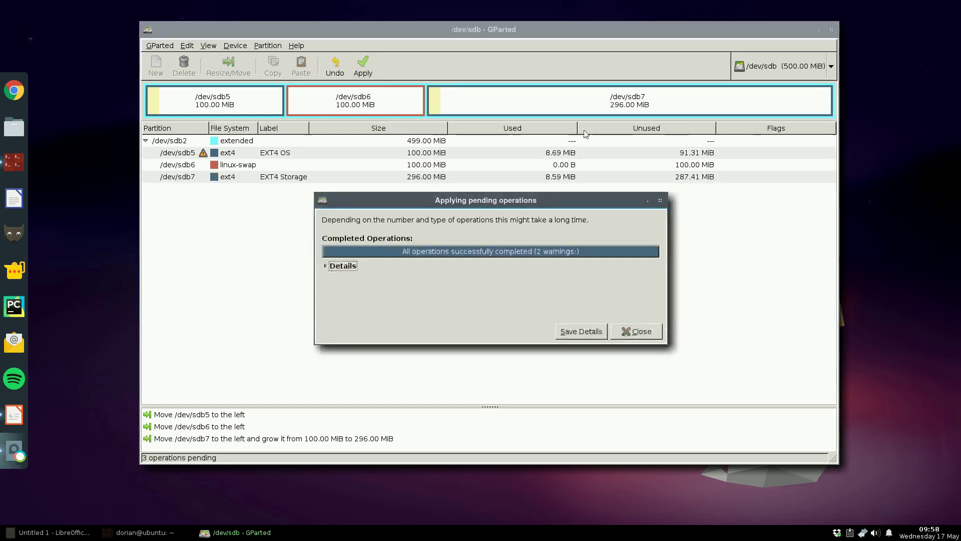
click(637, 331)
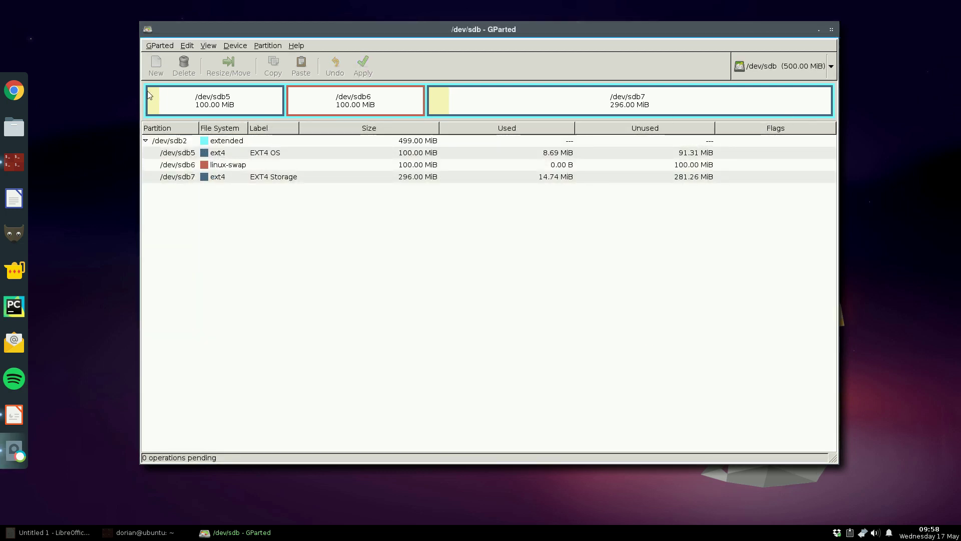
click(205, 104)
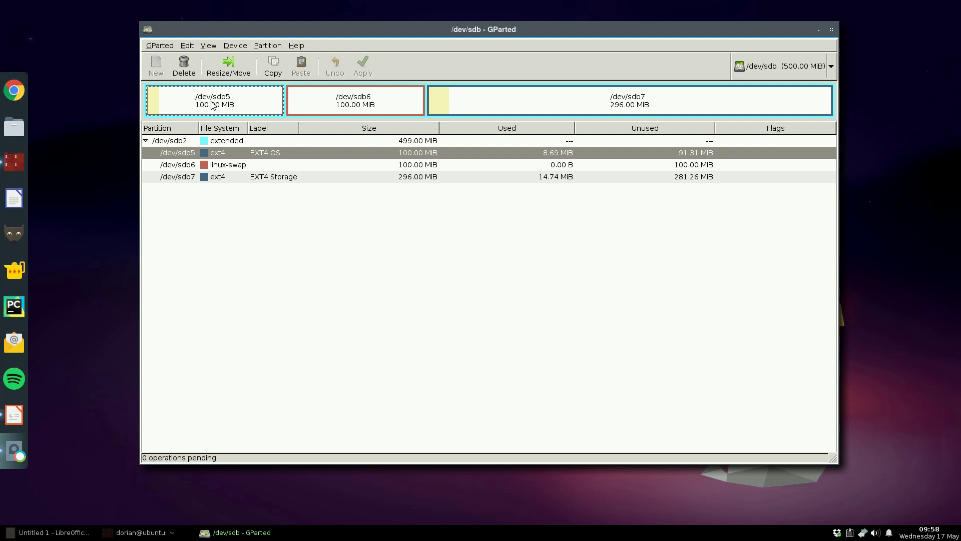
click(646, 104)
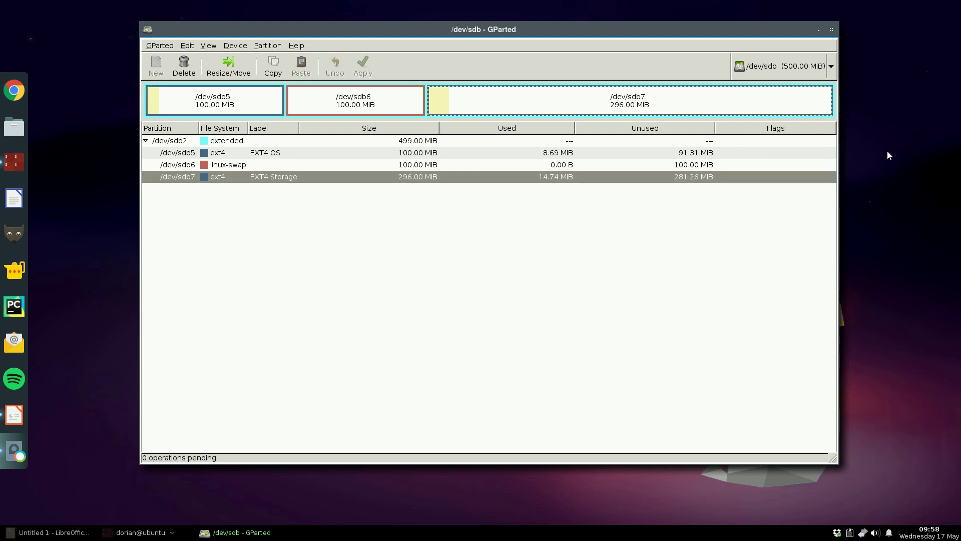
Close GParted and shut down the computer
click(832, 30)
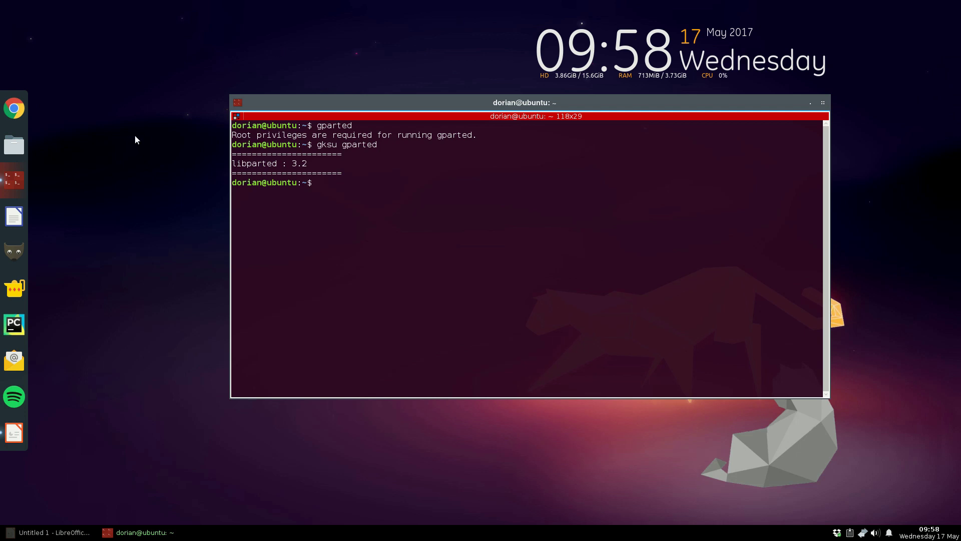
right_click(128, 167)
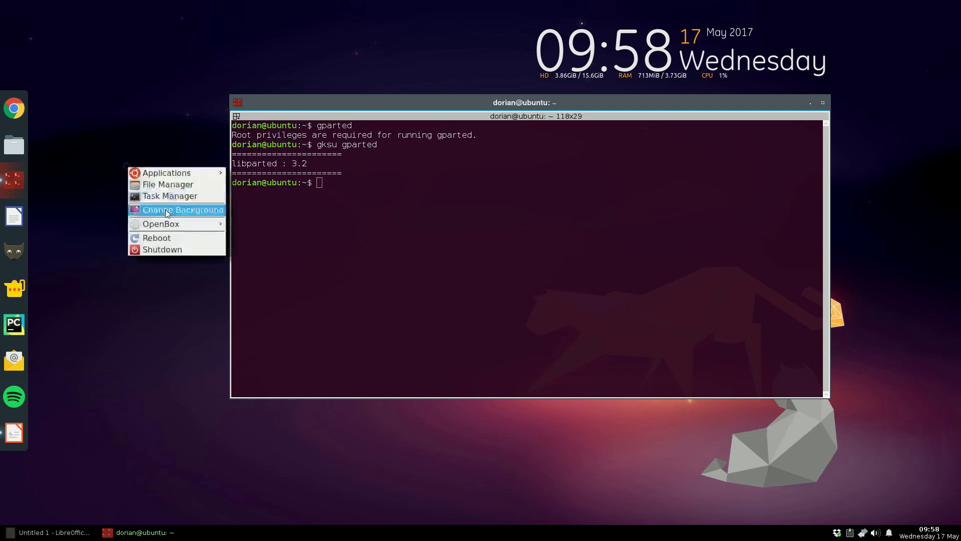
click(175, 249)
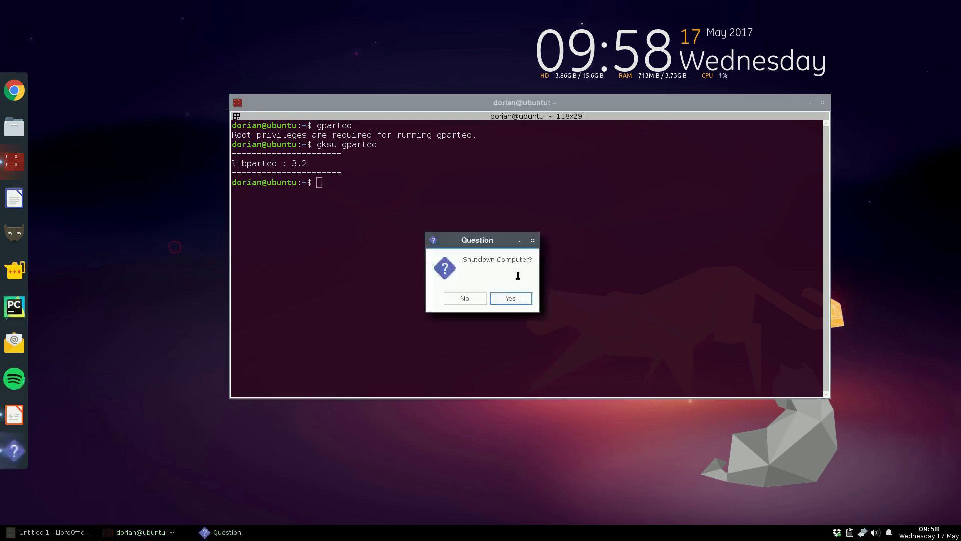
click(512, 300)
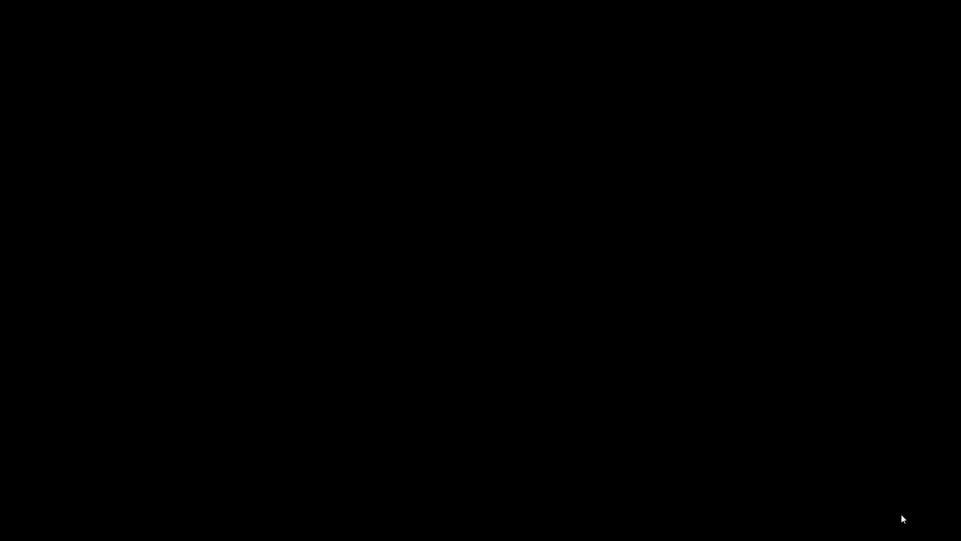